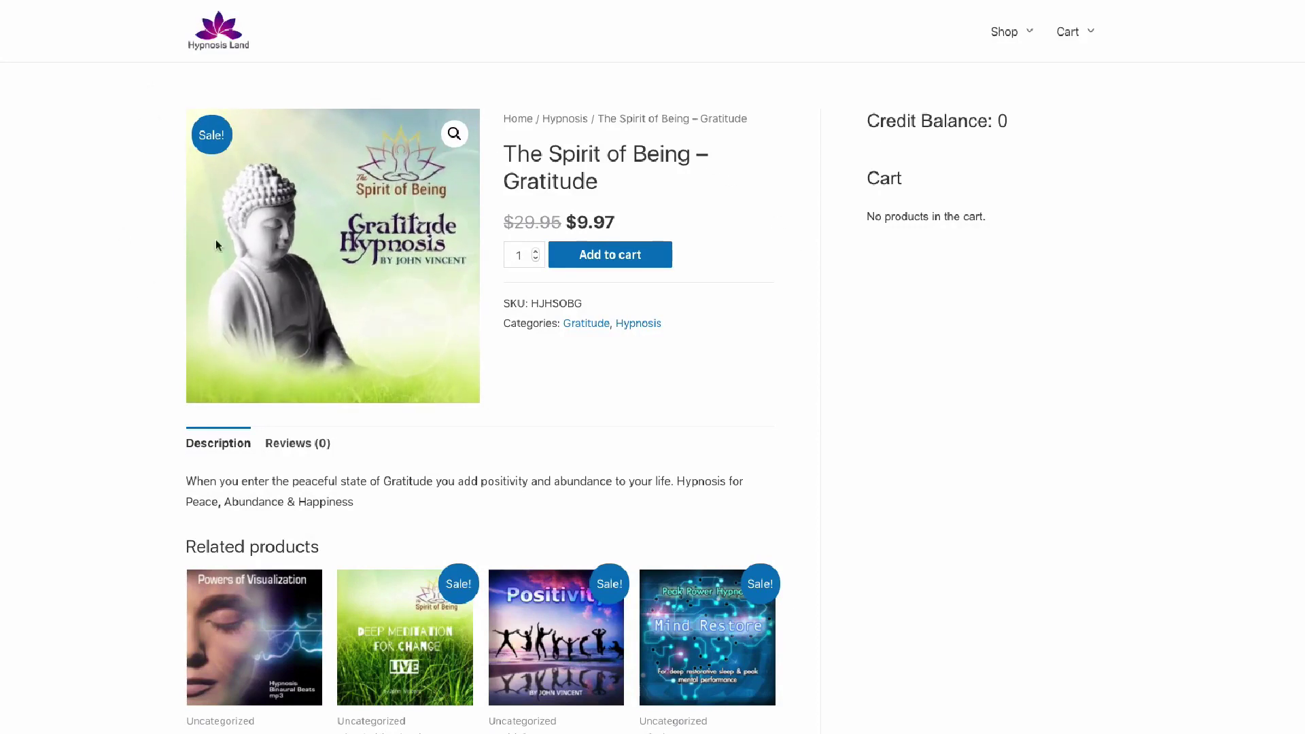
Add The Spirit of Being – Gratitude to the cart at its $9.97 sale price.
{"action": "left_click", "coordinate": [642, 260]}
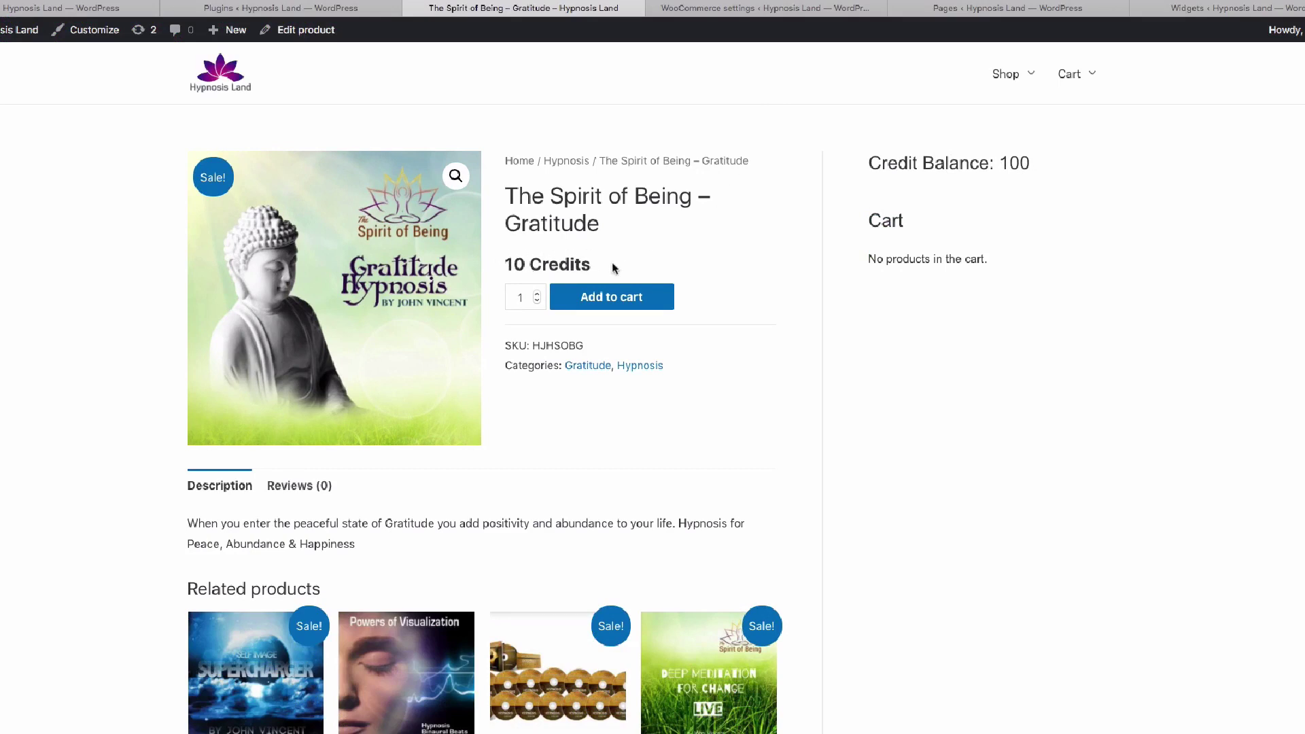
Add the 10-credit Gratitude product to the cart and go to checkout from the cart widget.
{"action": "left_click", "coordinate": [602, 300]}
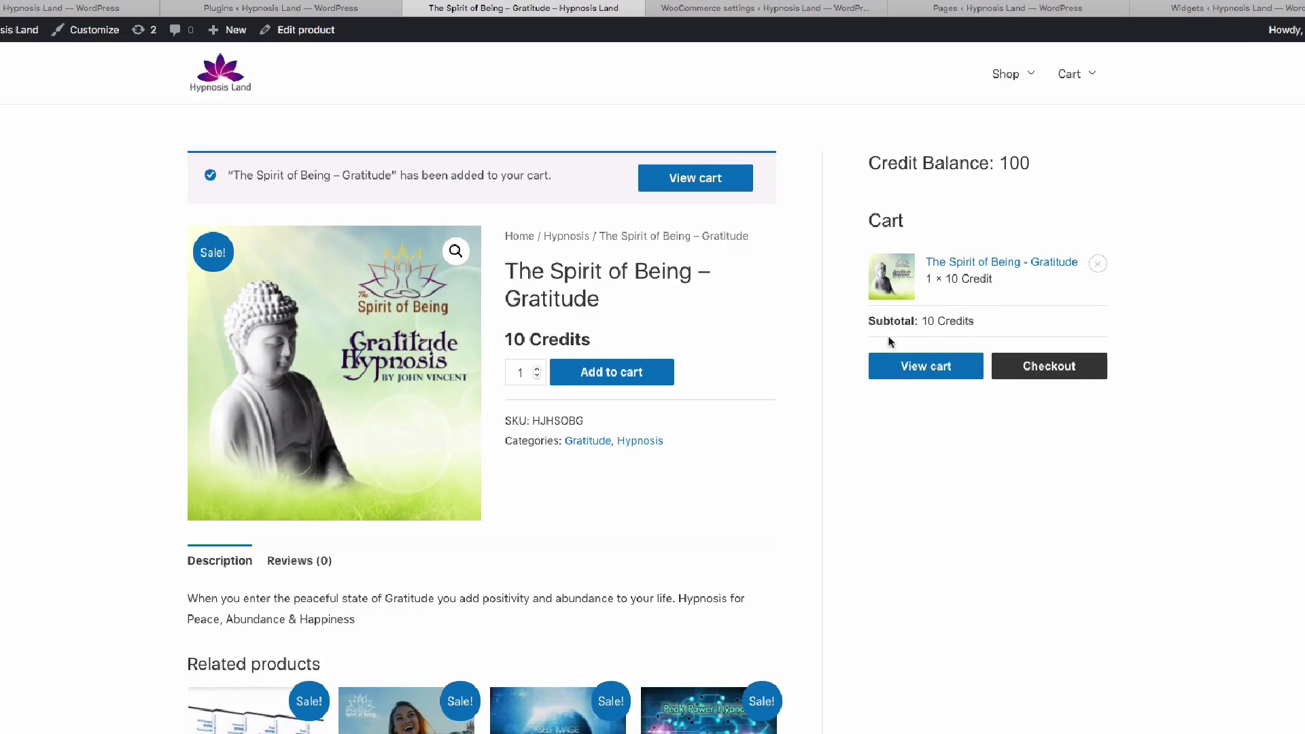
{"action": "left_click", "coordinate": [1046, 378]}
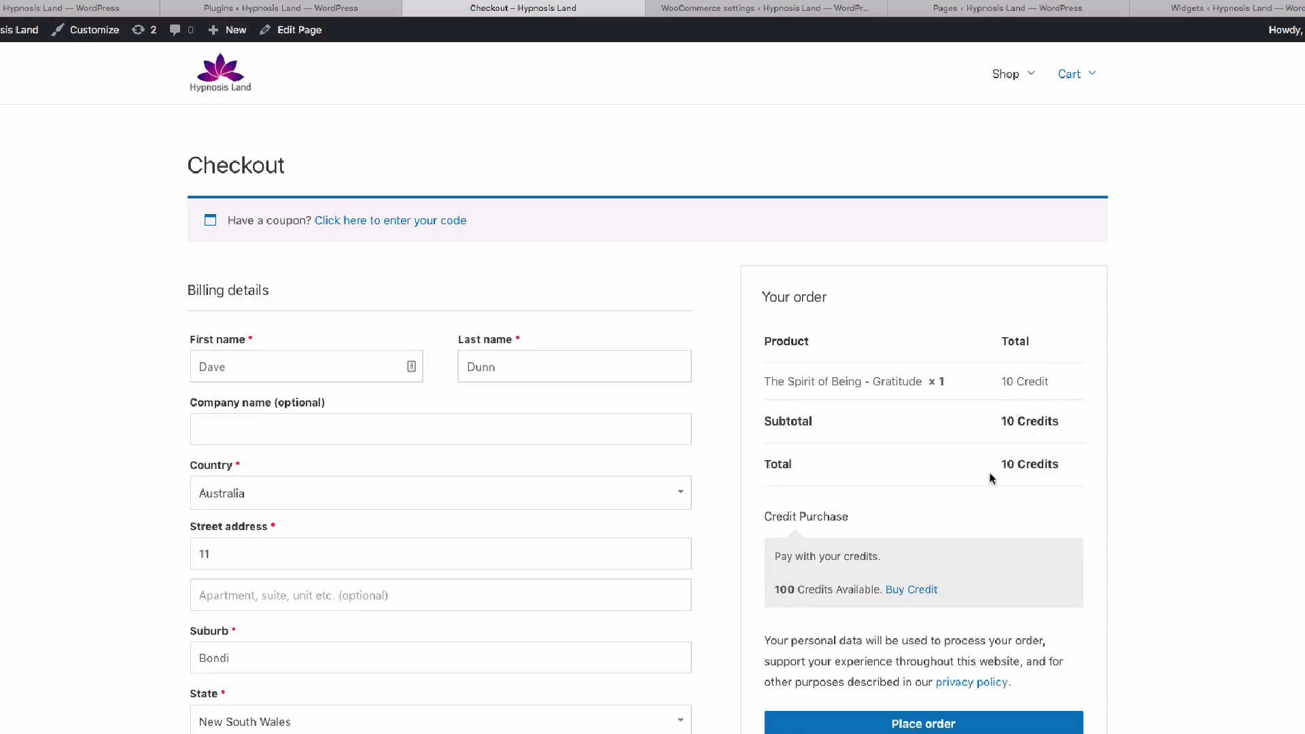
Place the Gratitude order for 10 Credits via Credit Purchase and review the order-received page.
{"action": "left_click", "coordinate": [950, 726]}
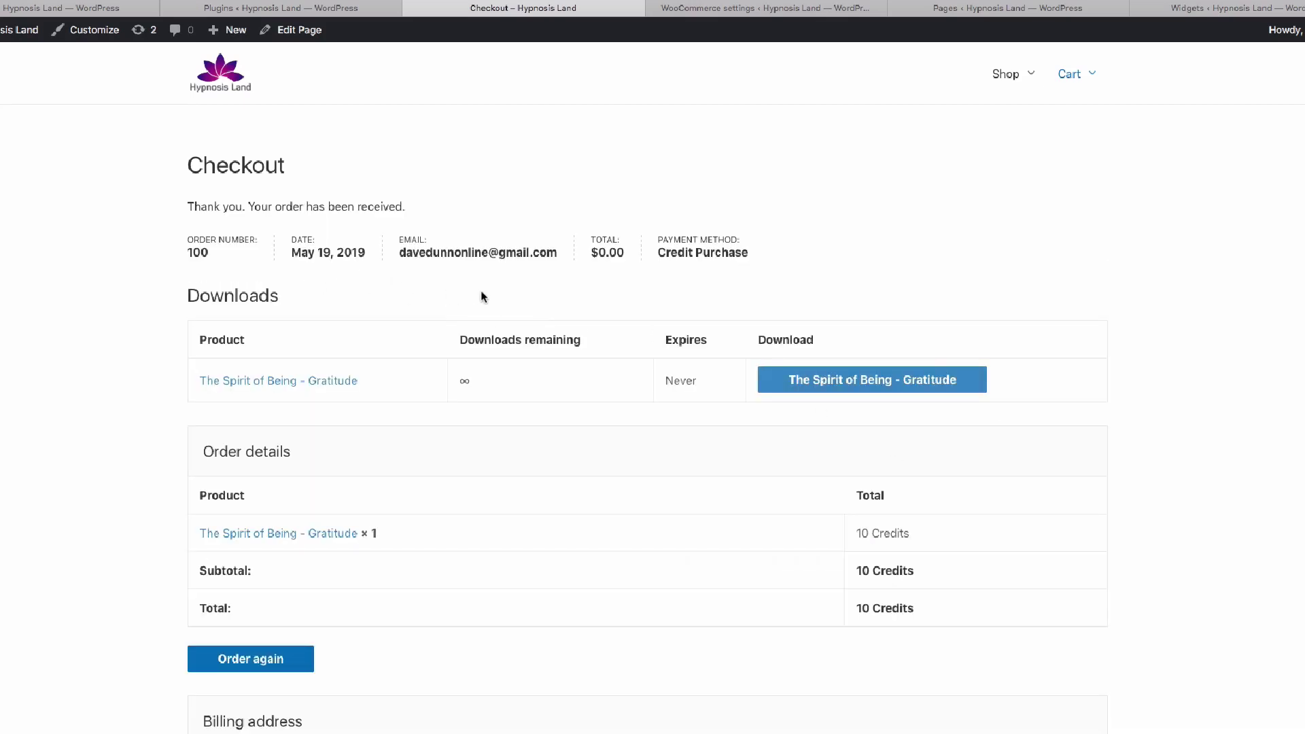
{"action": "scroll", "coordinate": [481, 297], "scroll_direction": "down", "scroll_amount": 2}
{"action": "scroll", "coordinate": [832, 550], "scroll_direction": "down", "scroll_amount": 3}
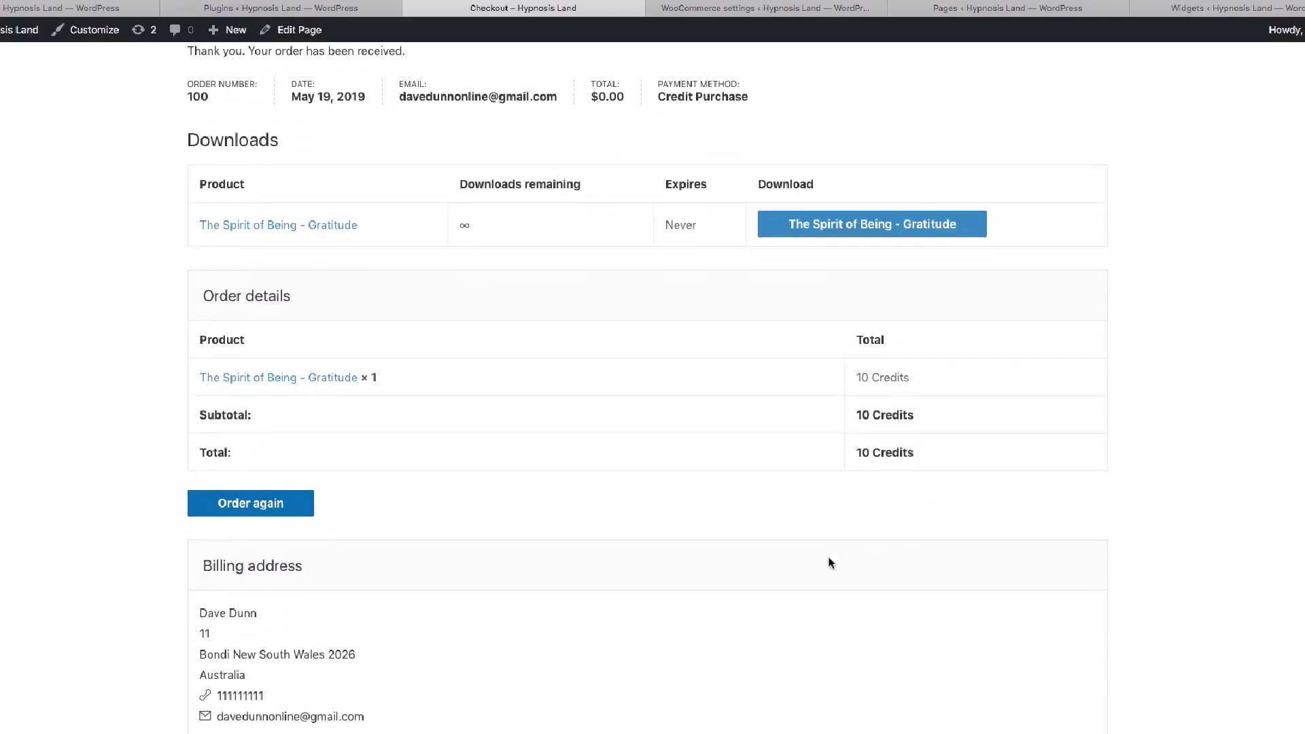
{"action": "scroll", "coordinate": [873, 528], "scroll_direction": "down", "scroll_amount": 2}
{"action": "scroll", "coordinate": [872, 528], "scroll_direction": "up", "scroll_amount": 5}
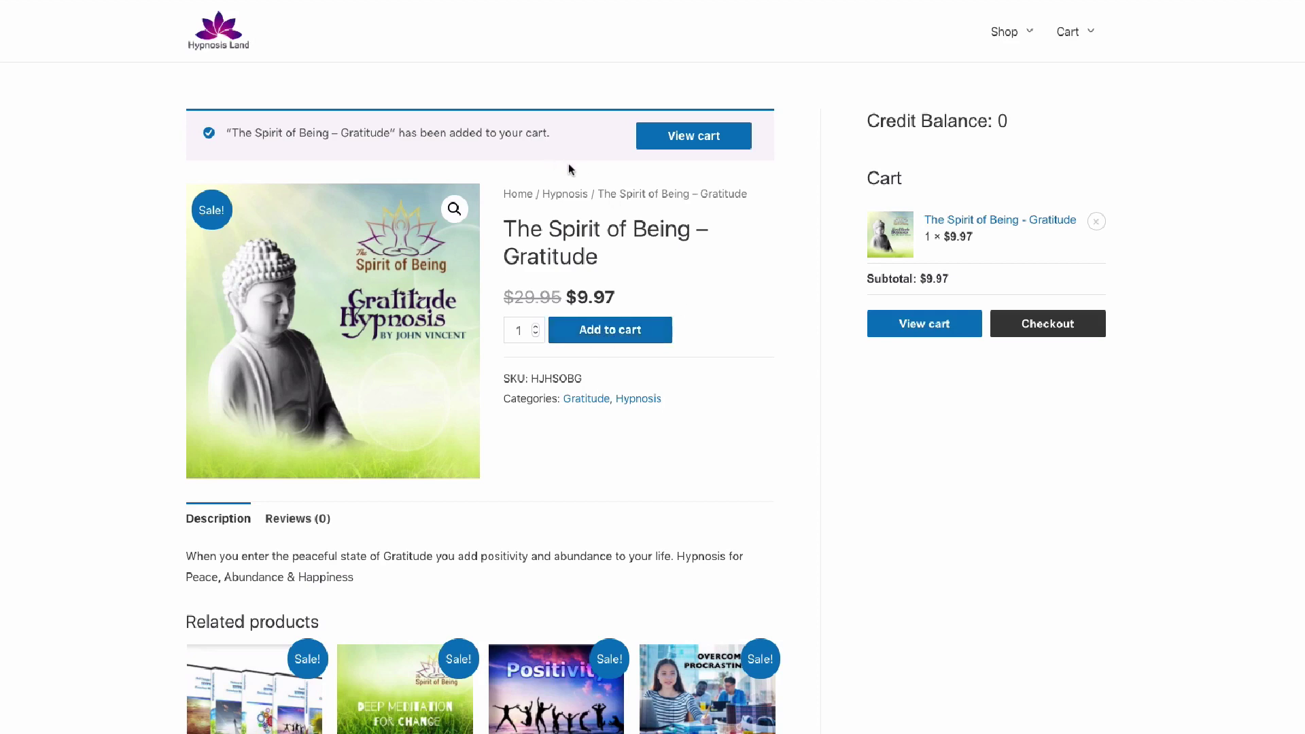
Remove the Gratitude item so the cart is empty.
{"action": "left_click", "coordinate": [1095, 220]}
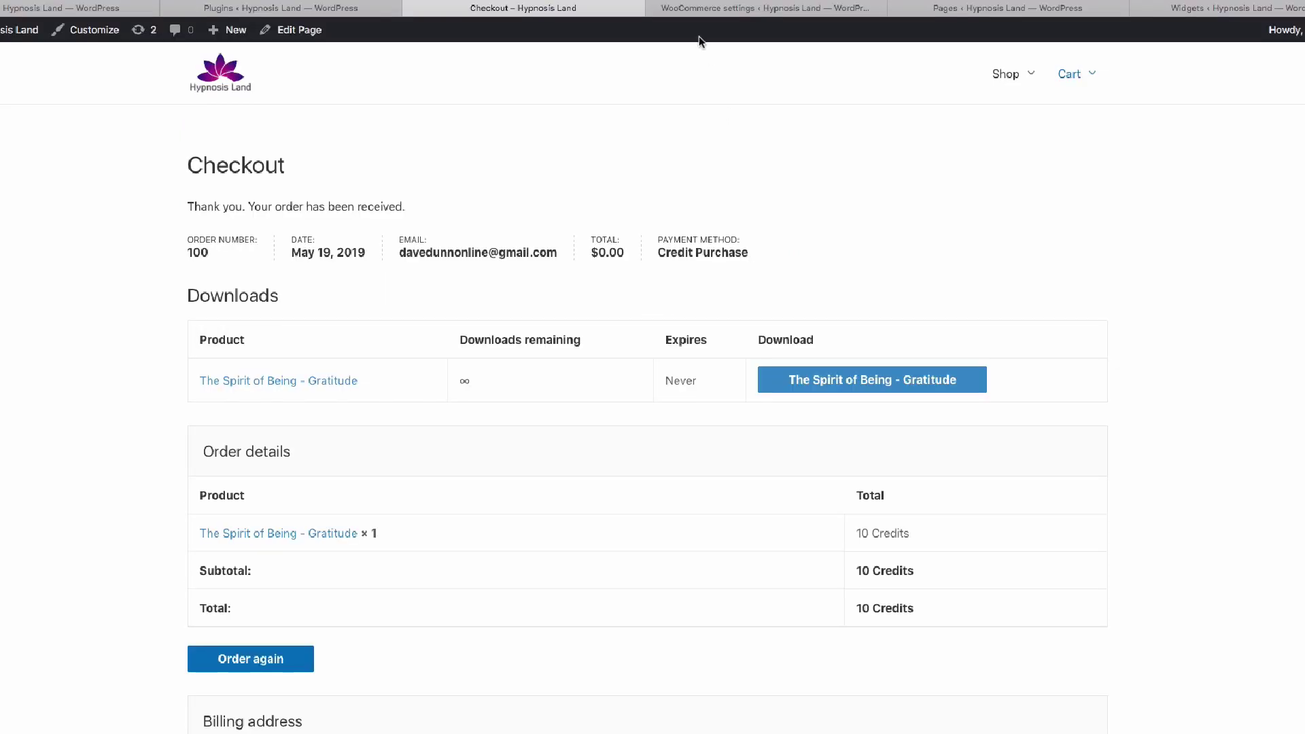
{"action": "left_click", "coordinate": [718, 10]}
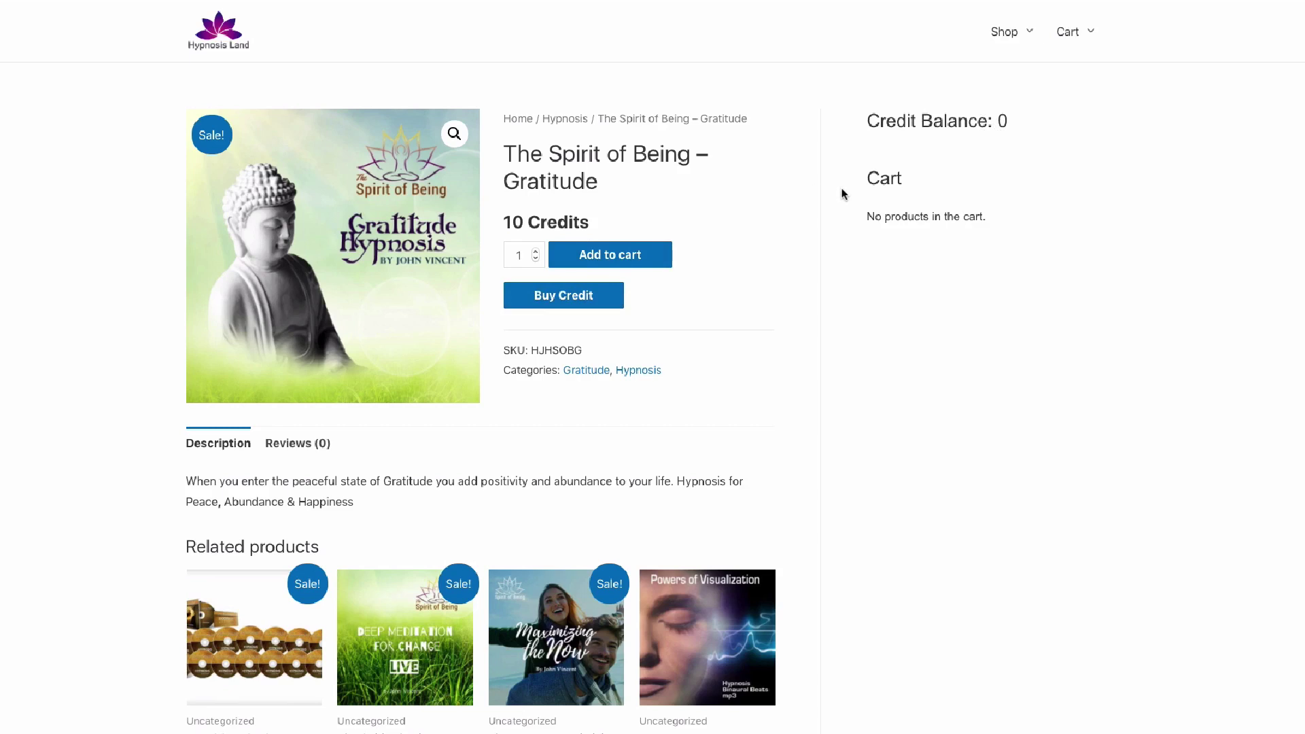
Follow the Buy Credit link to the Credit Pack 100 page at /product/credit-pack-100/.
{"action": "left_click", "coordinate": [562, 299]}
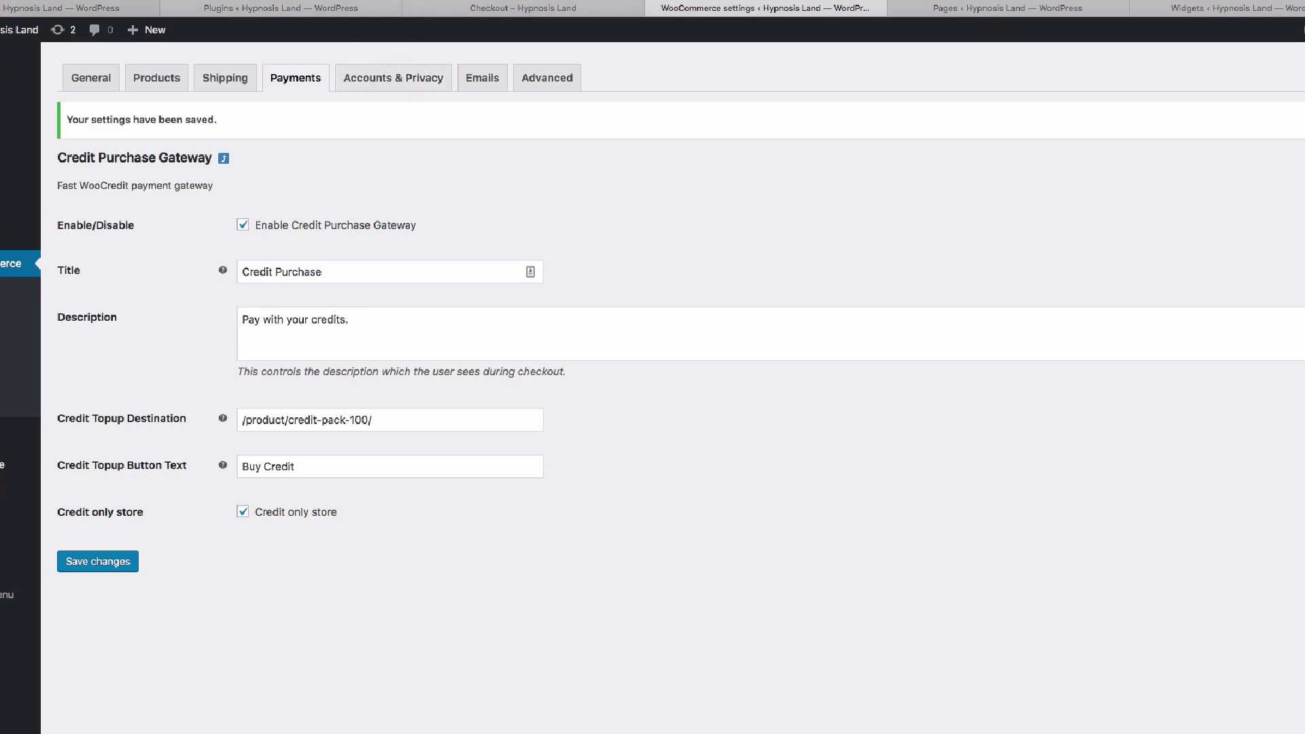
Return to the Products list showing LIVE at 5 Credits and Gratitude at 10 Credits.
{"action": "left_click", "coordinate": [61, 8]}
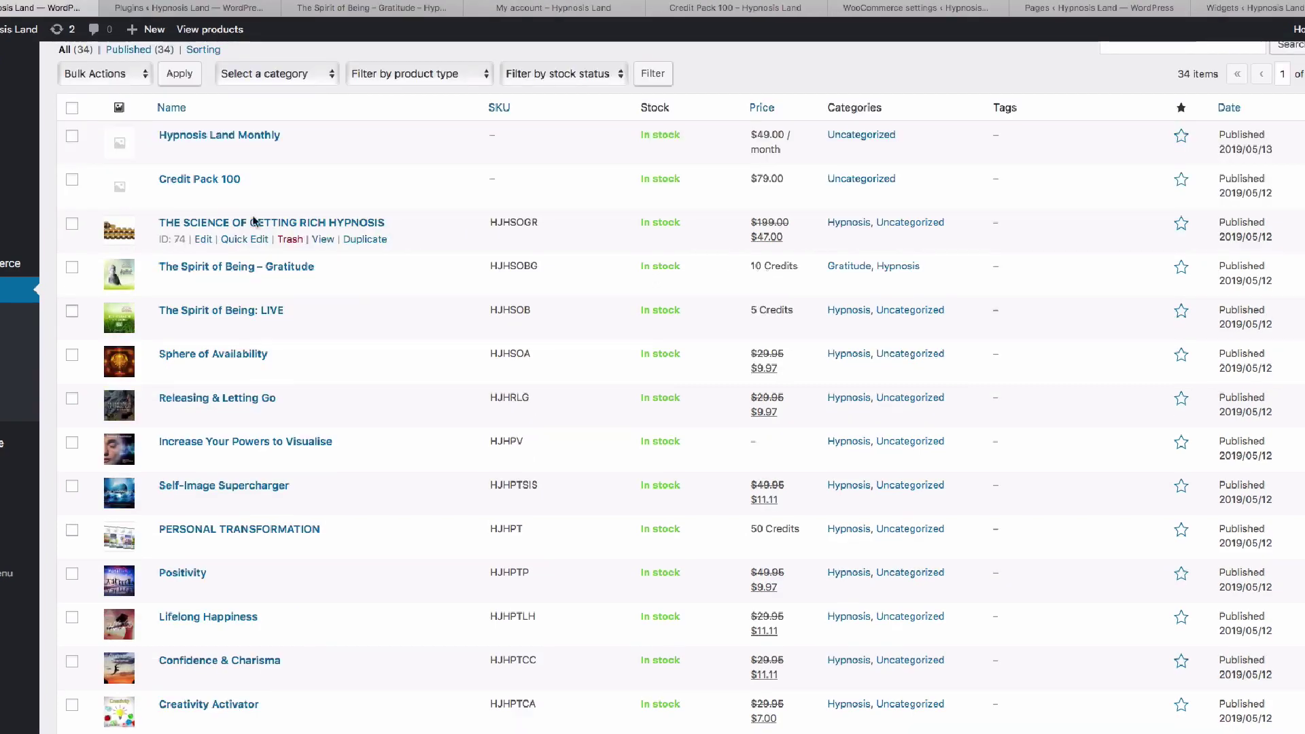
Edit Credit Pack 100 ($79, 100 Fast Product Credit), update it, and view its storefront page.
{"action": "mouse_move", "coordinate": [203, 188]}
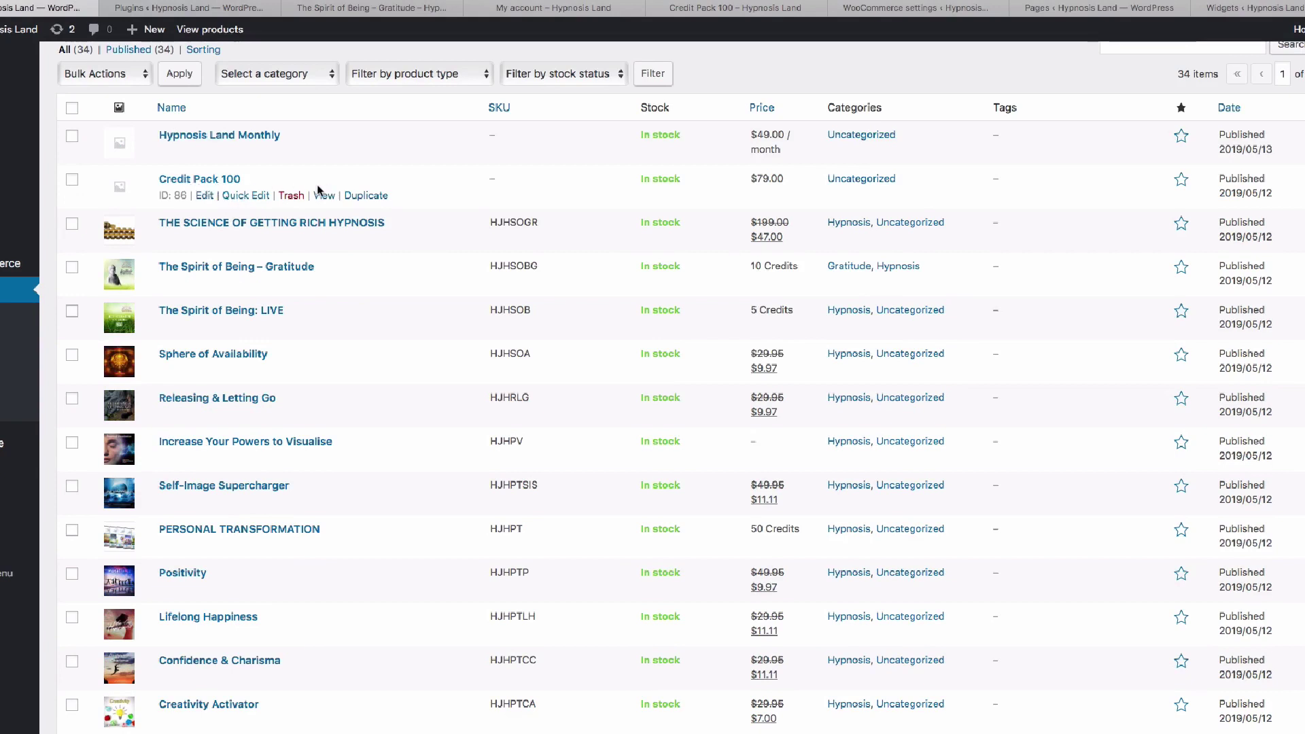
{"action": "left_click", "coordinate": [197, 185]}
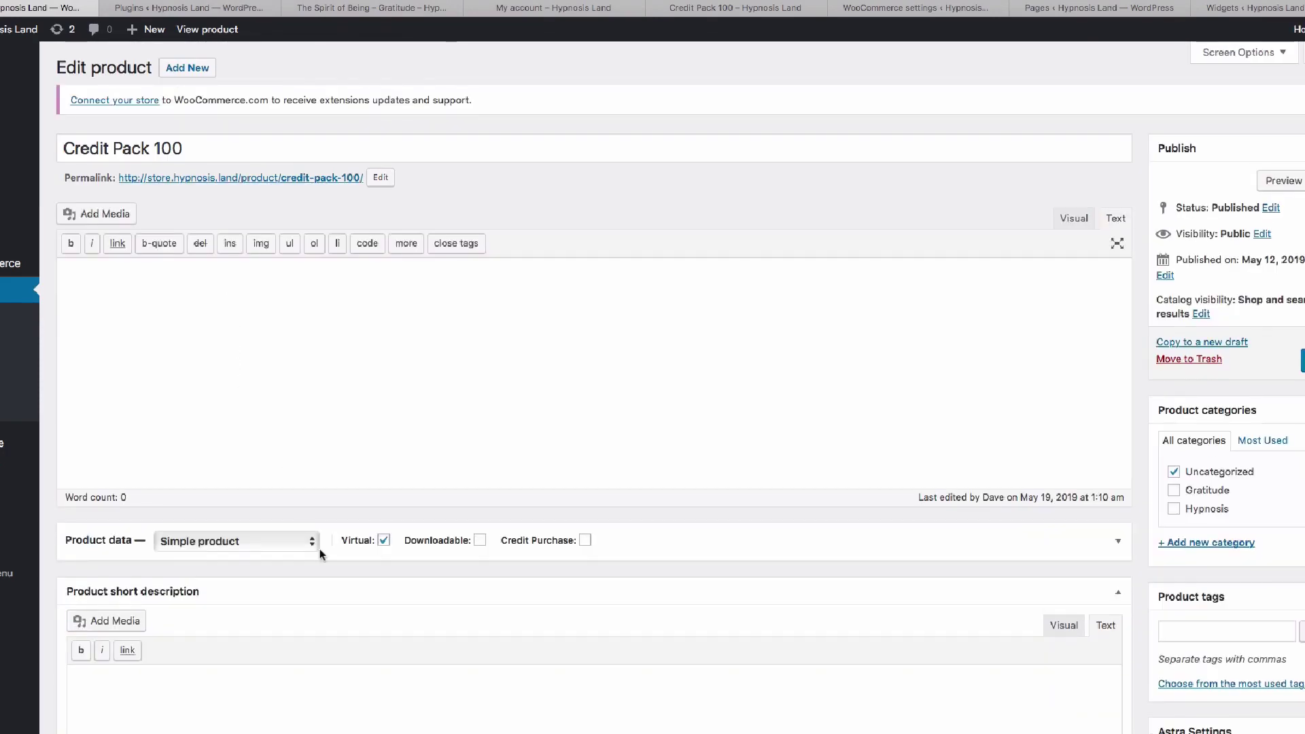
{"action": "scroll", "coordinate": [321, 551], "scroll_direction": "down", "scroll_amount": 3}
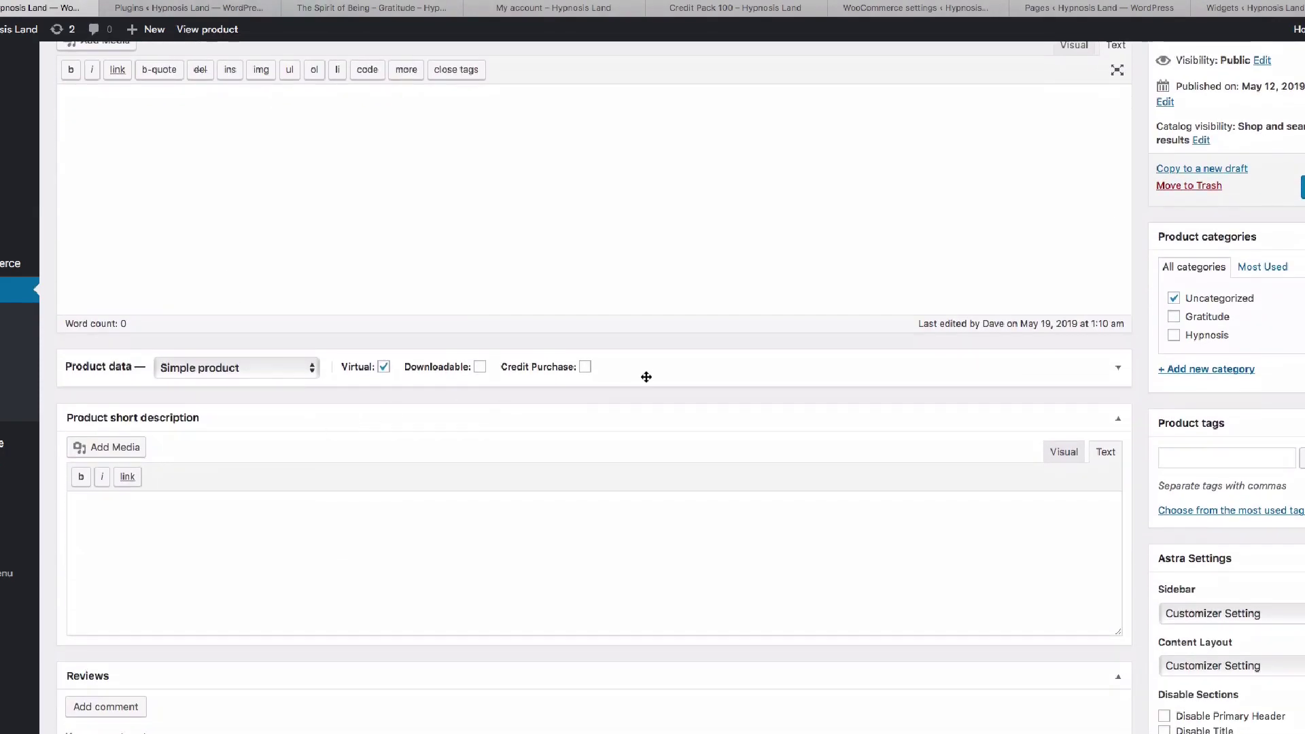
{"action": "left_click", "coordinate": [645, 377]}
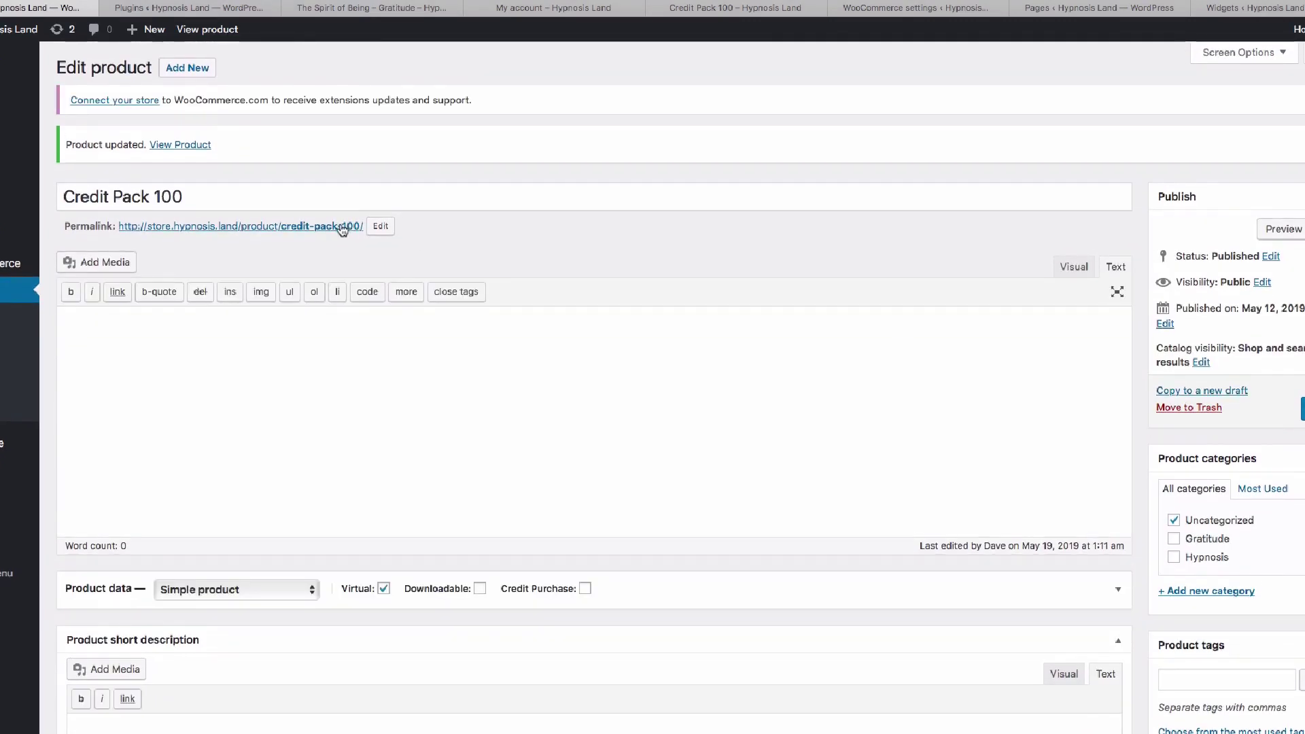
{"action": "left_click", "coordinate": [342, 227]}
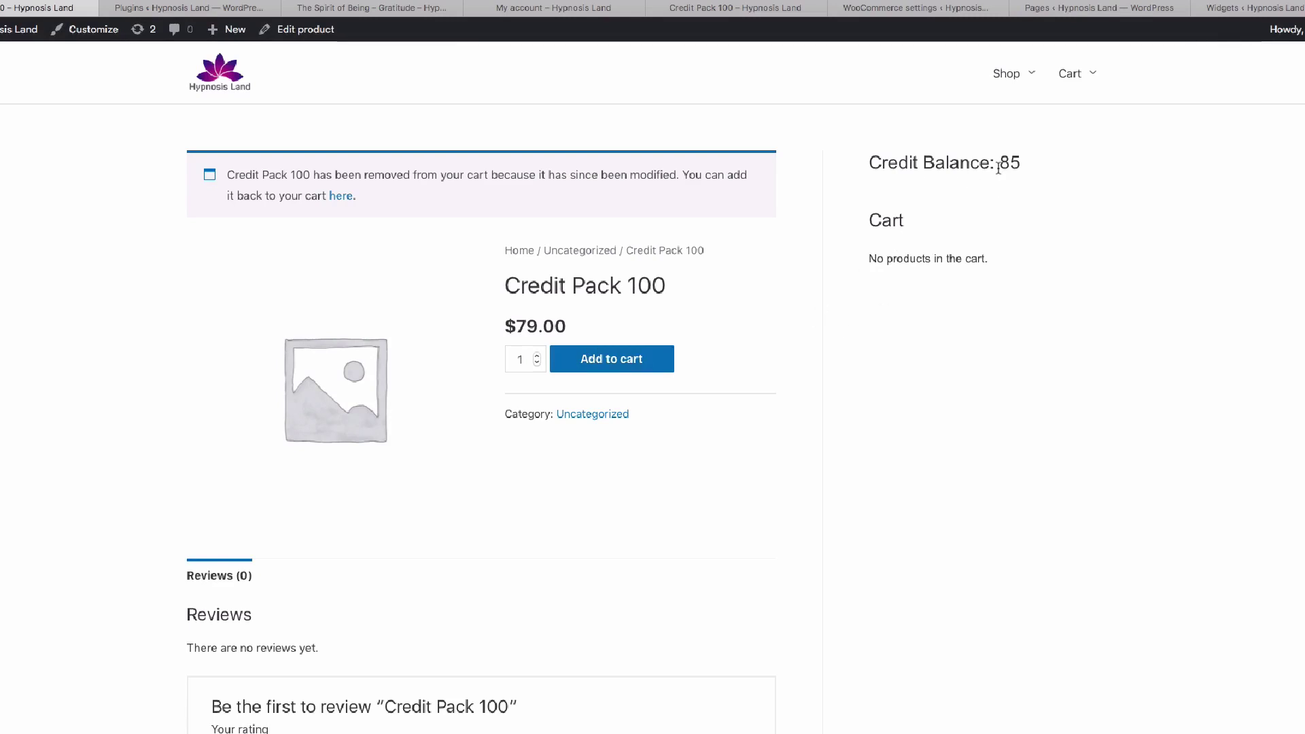
Add the $79.00 Credit Pack 100 to the cart.
{"action": "left_click", "coordinate": [623, 371]}
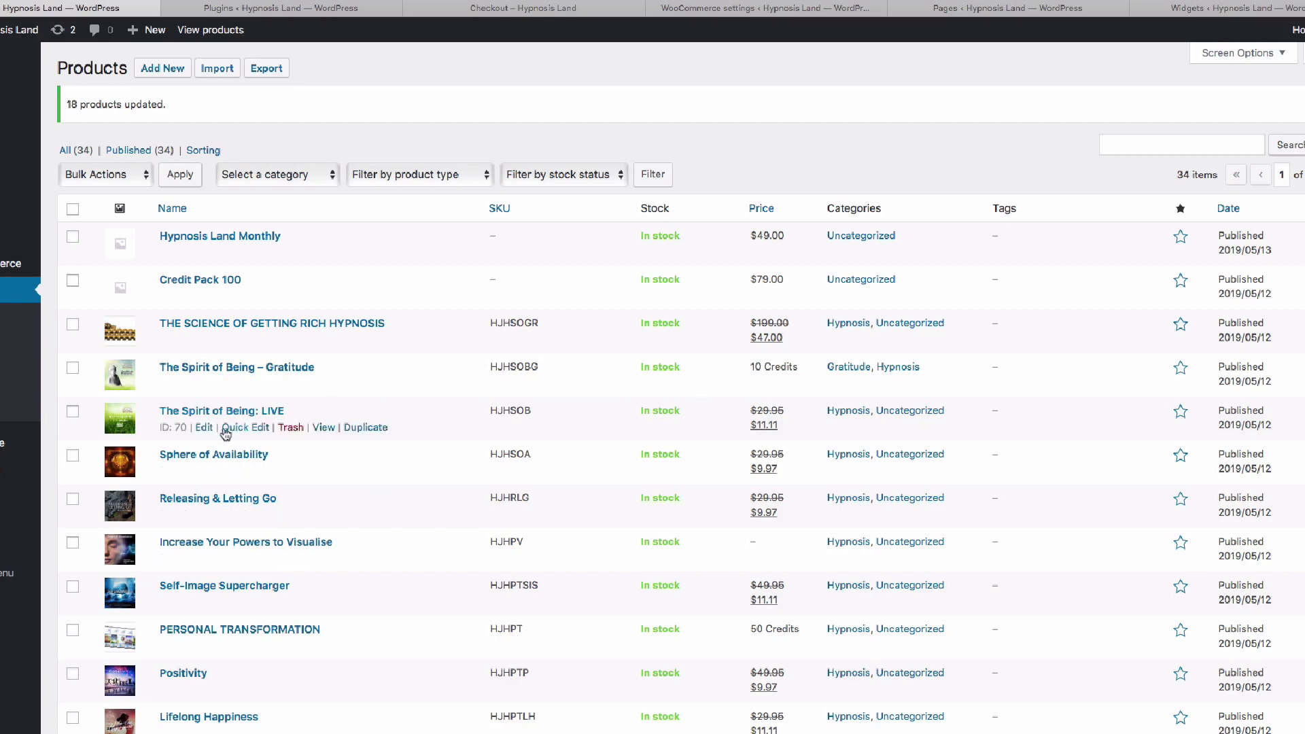
Enable Credit Purchase on The Spirit of Being: LIVE with a Credit Value of 5.
{"action": "left_click", "coordinate": [197, 418]}
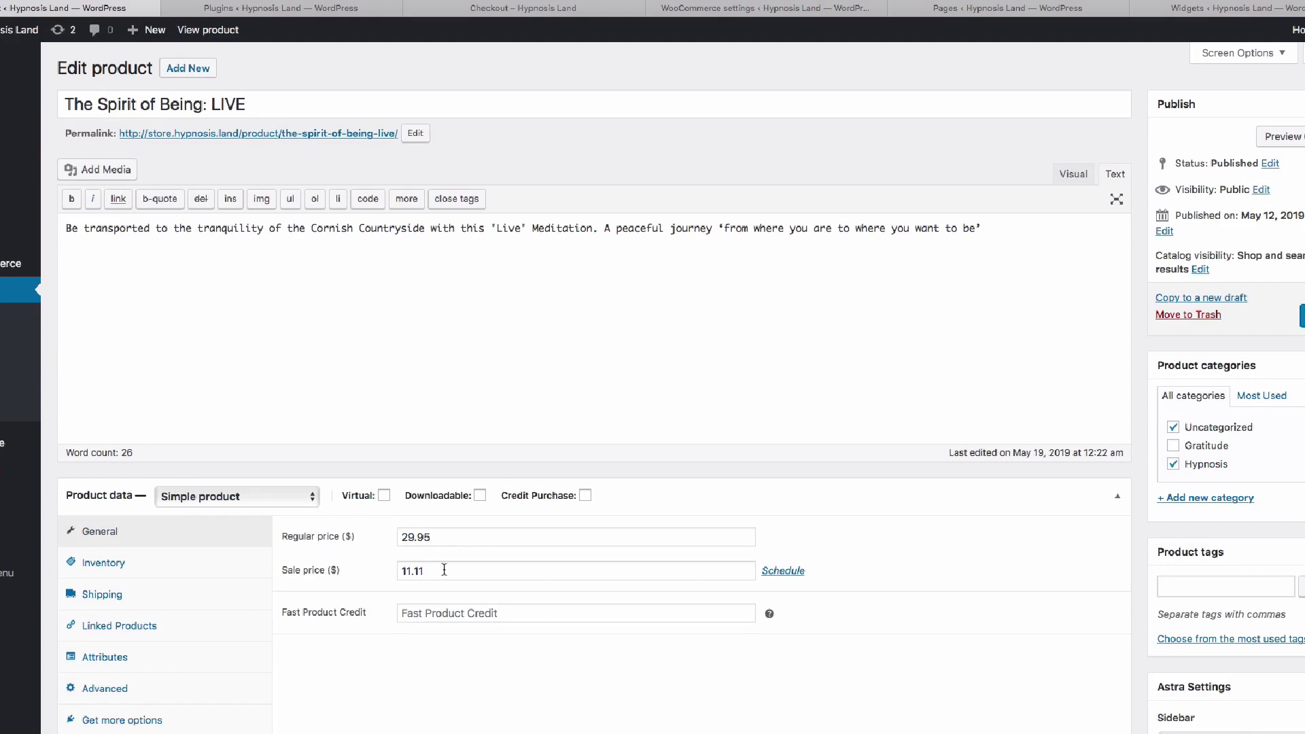
{"action": "left_click", "coordinate": [584, 496]}
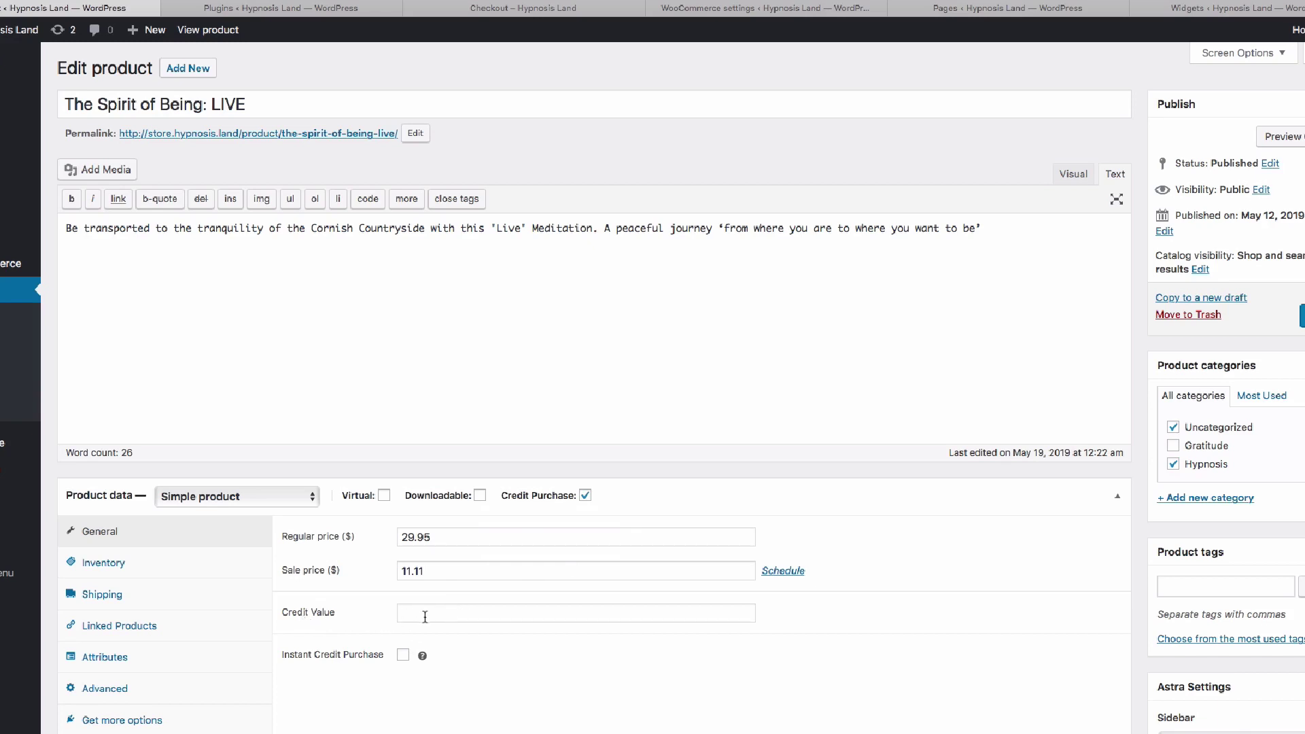
{"action": "left_click", "coordinate": [450, 616]}
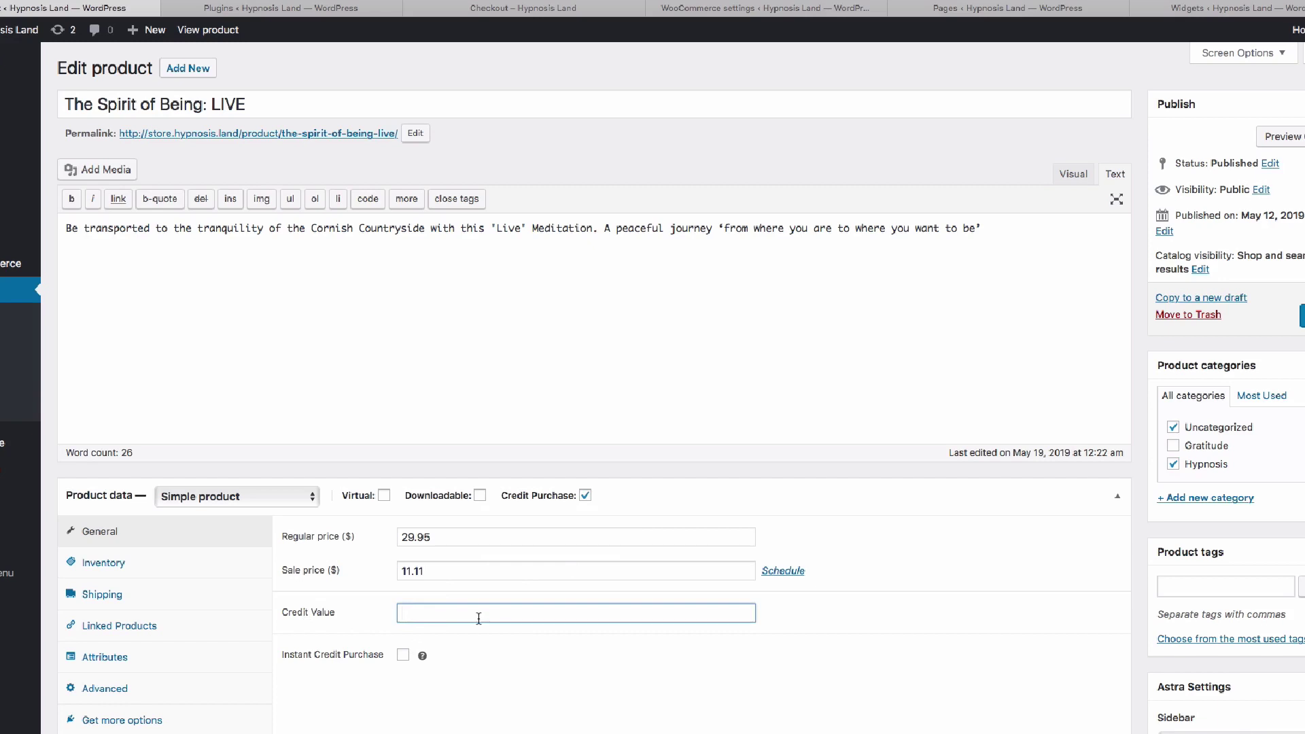
{"action": "type", "text": "5"}
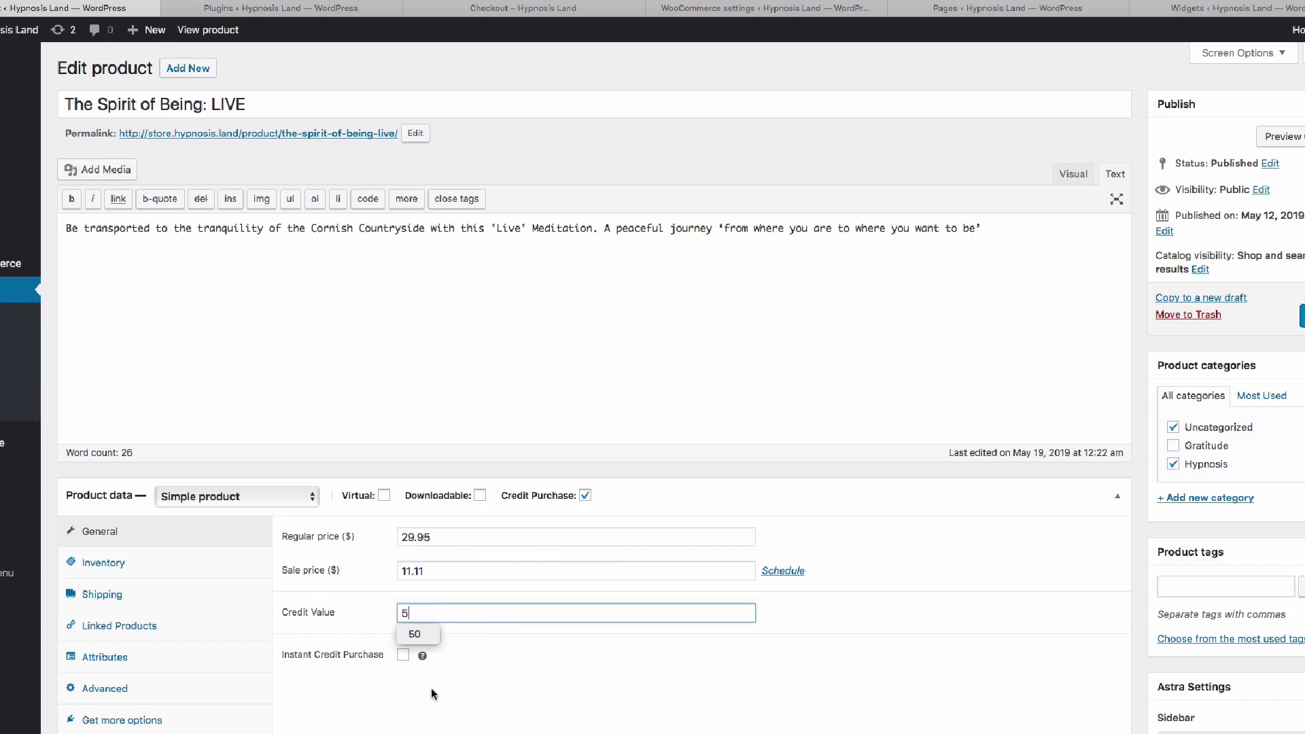
{"action": "left_click", "coordinate": [430, 688]}
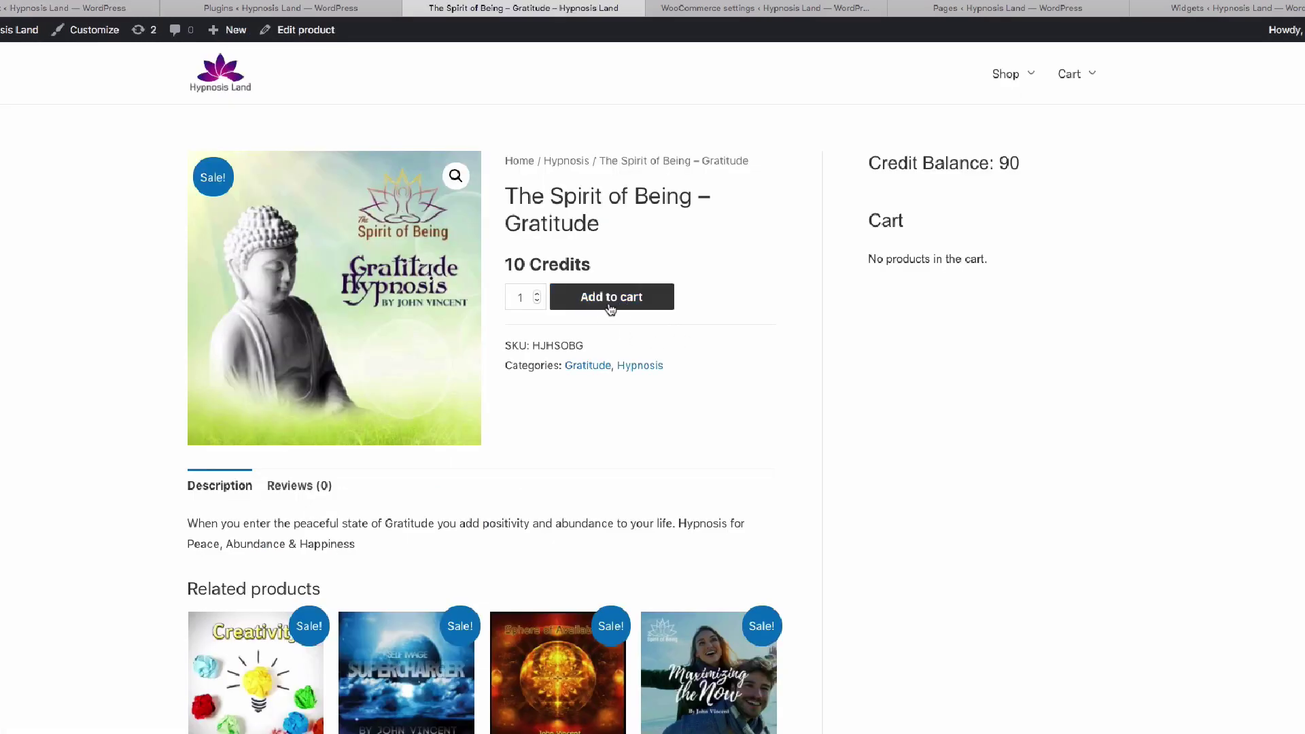
{"action": "left_click", "coordinate": [610, 307]}
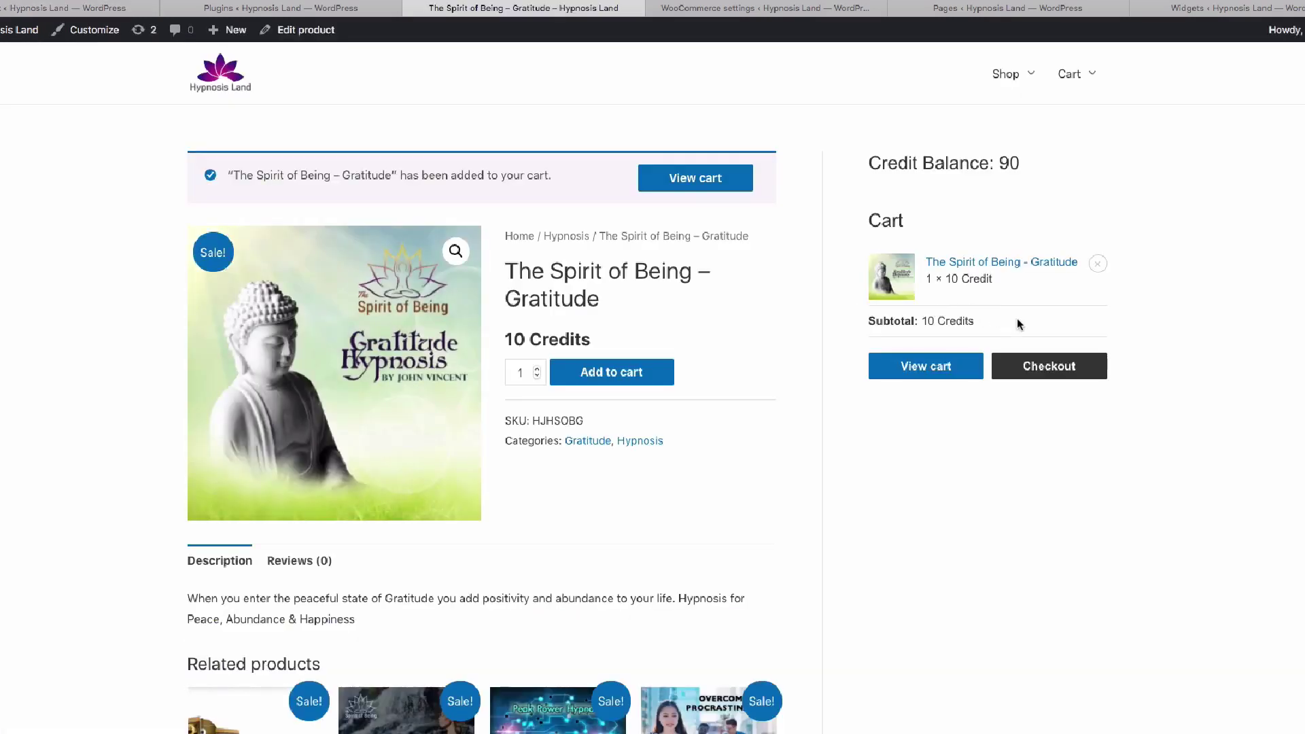
{"action": "left_click", "coordinate": [55, 12]}
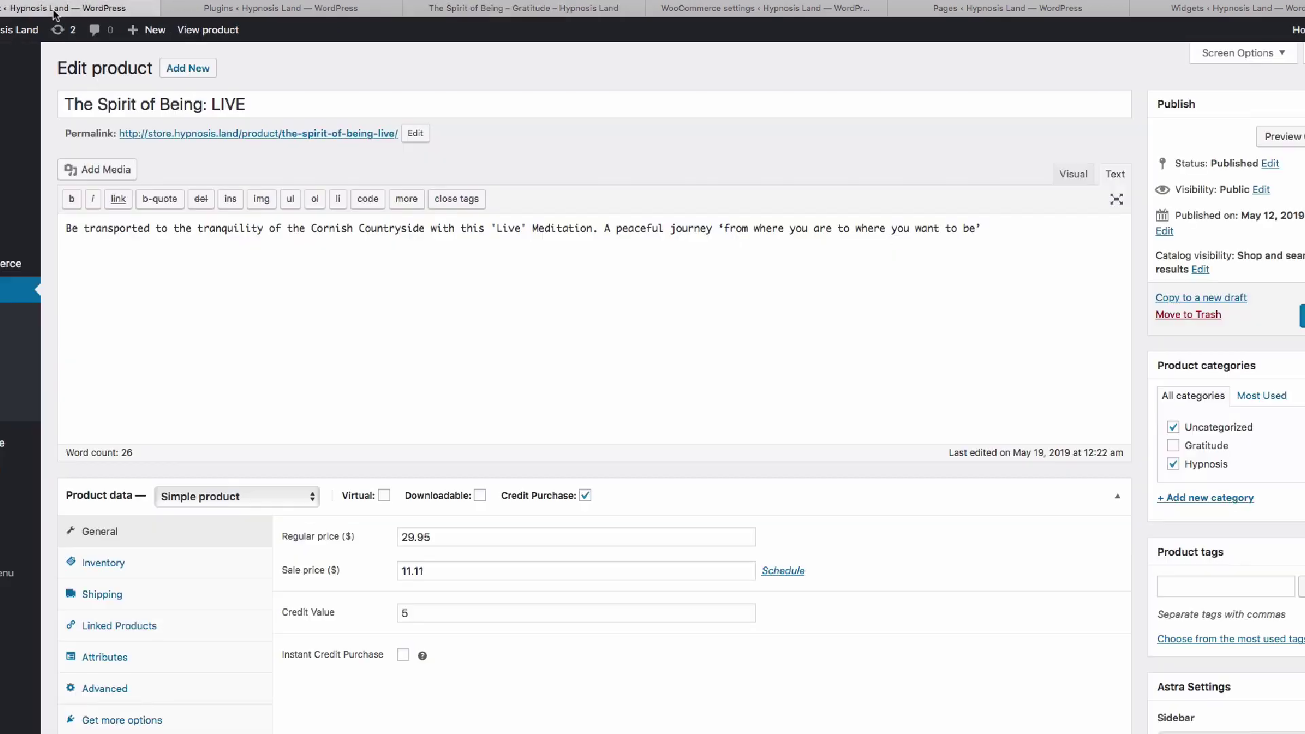
Turn on instant credit purchase, label the button 'Get With Credit', and update the LIVE product.
{"action": "left_click", "coordinate": [403, 656]}
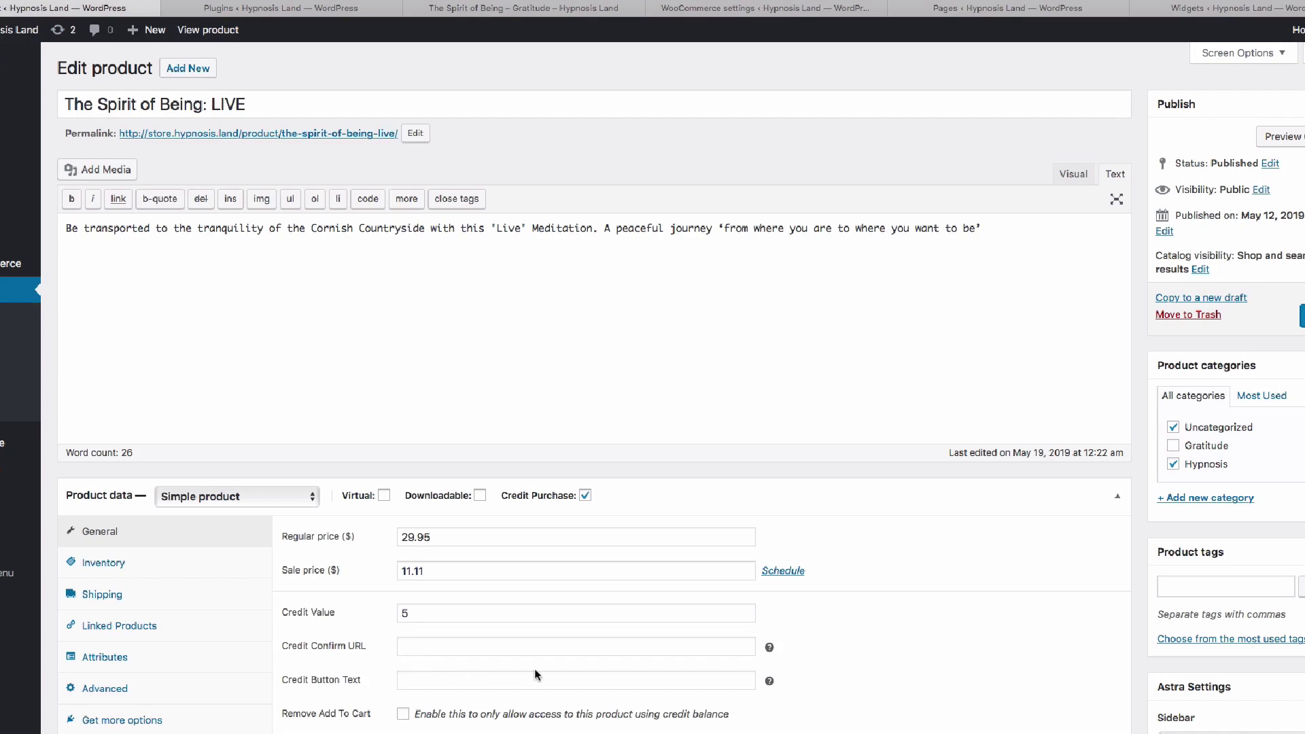
{"action": "scroll", "coordinate": [534, 668], "scroll_direction": "down", "scroll_amount": 2}
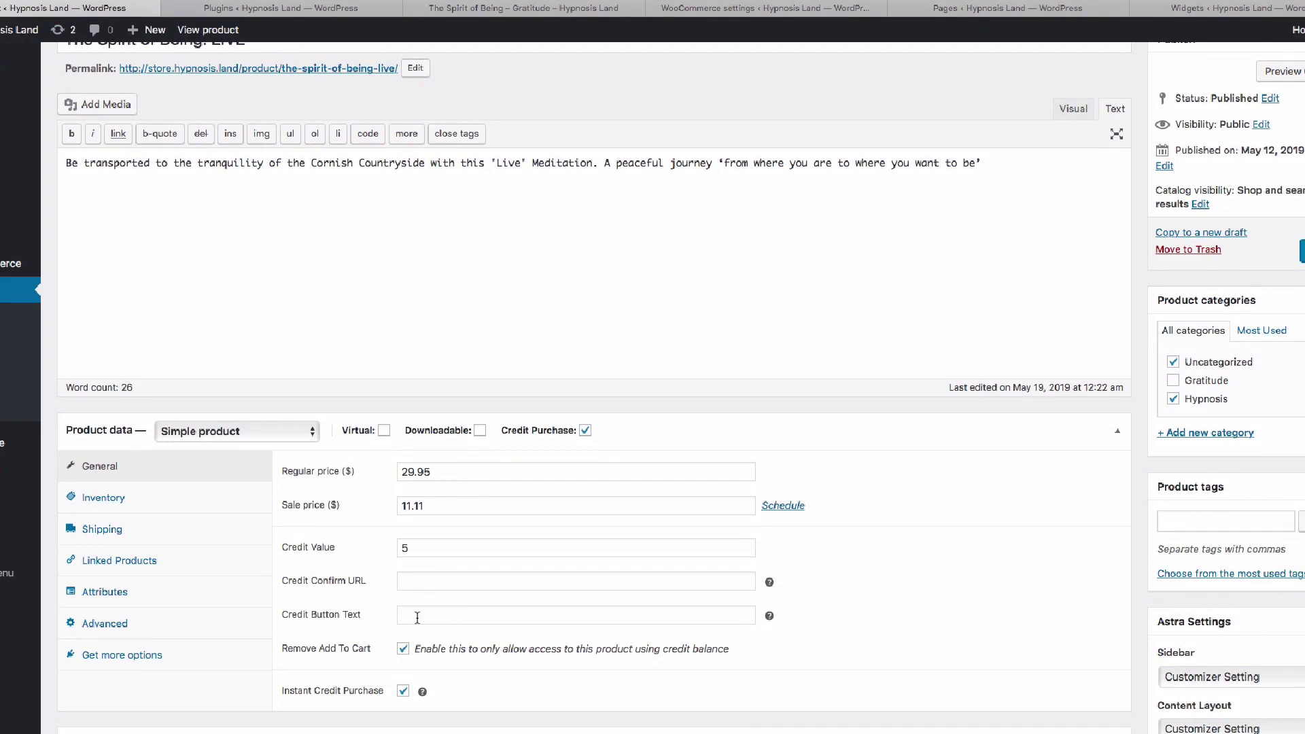
{"action": "left_click", "coordinate": [428, 619]}
{"action": "type", "text": "Get With Credit"}
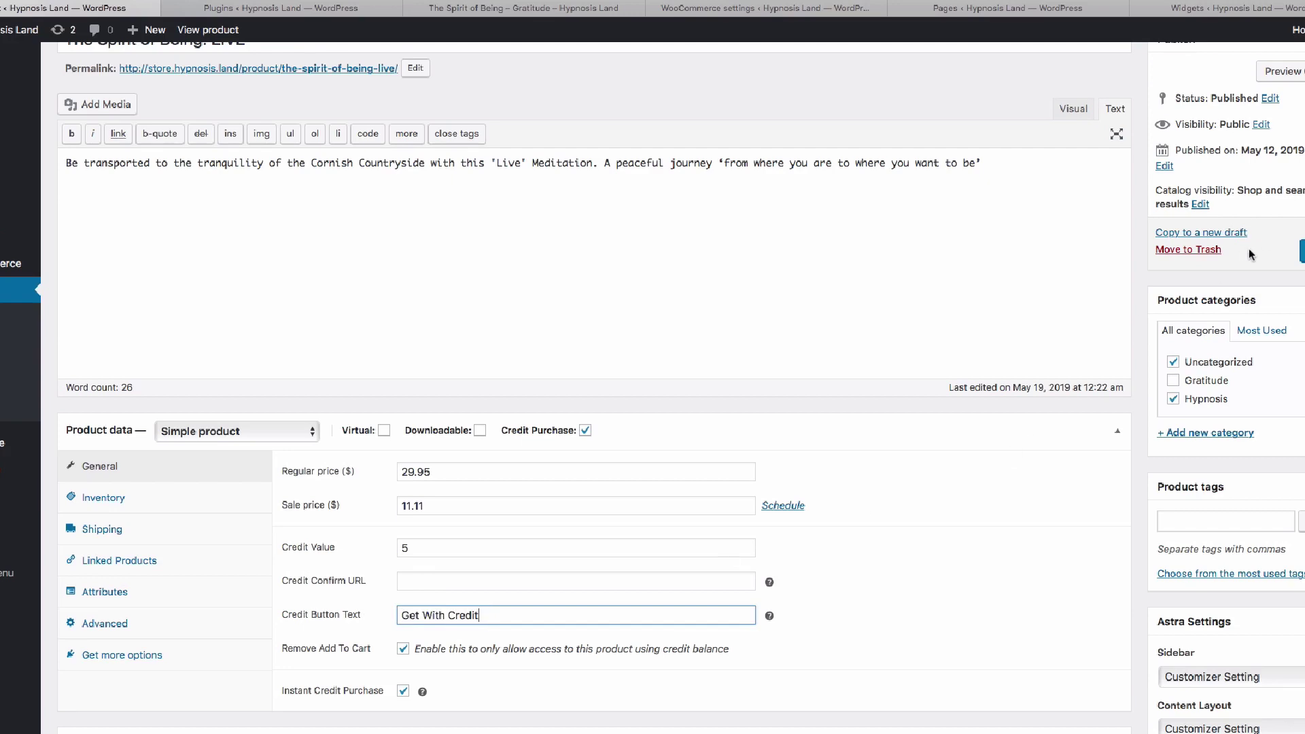
{"action": "left_click", "coordinate": [1301, 251]}
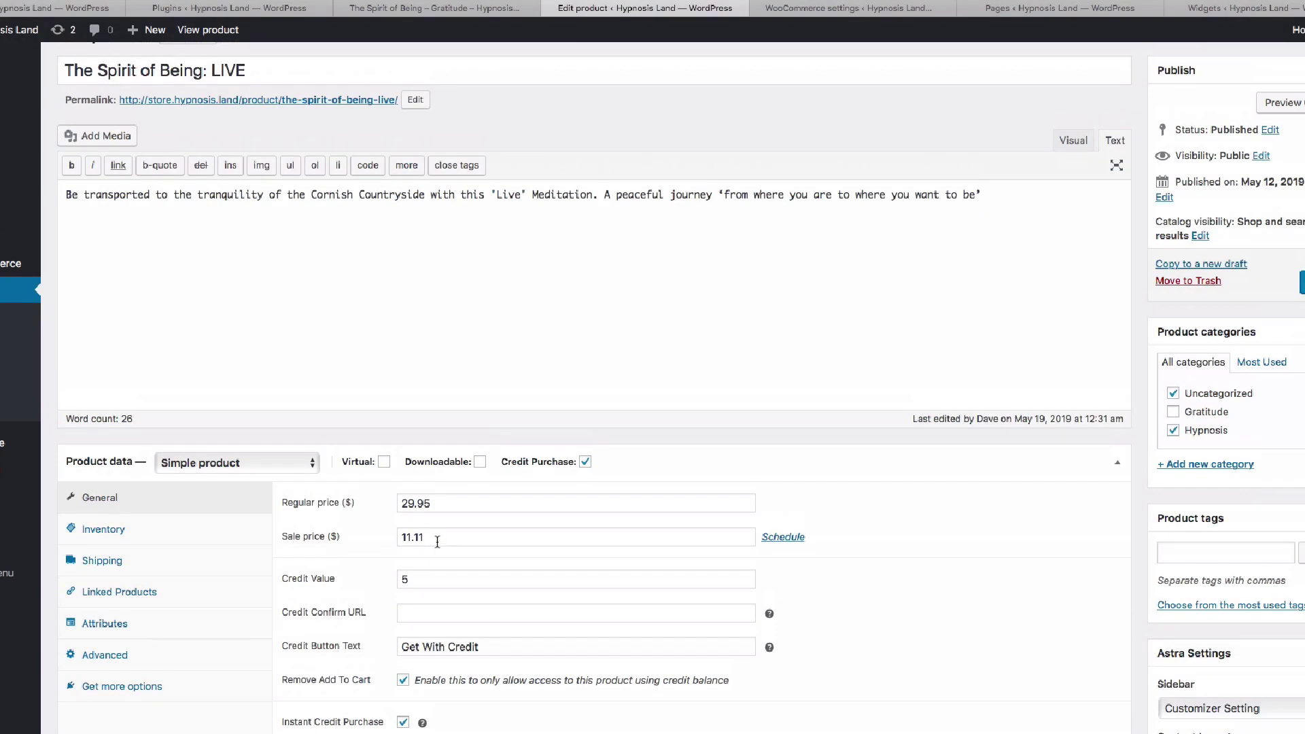
{"action": "scroll", "coordinate": [437, 541], "scroll_direction": "up", "scroll_amount": 1}
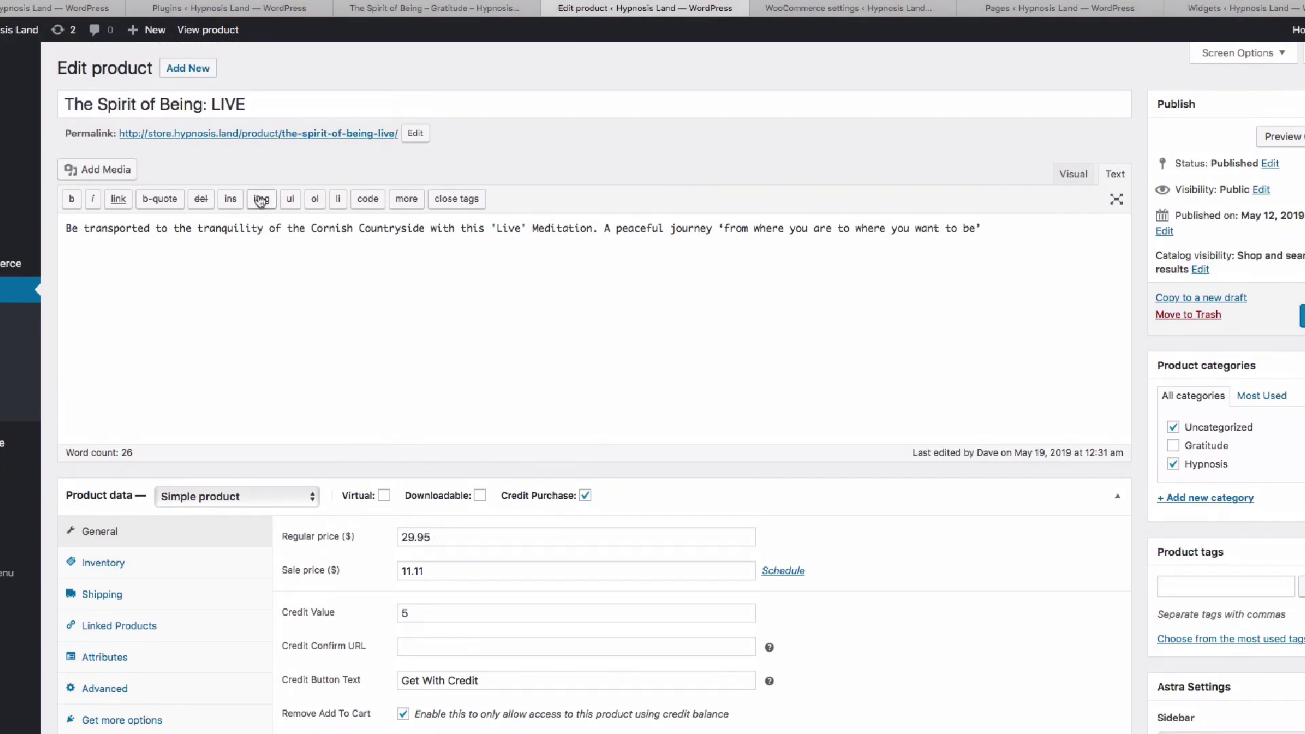
Open the live The Spirit of Being: LIVE page, check the Gratitude tab, then return to LIVE.
{"action": "left_click", "coordinate": [299, 134]}
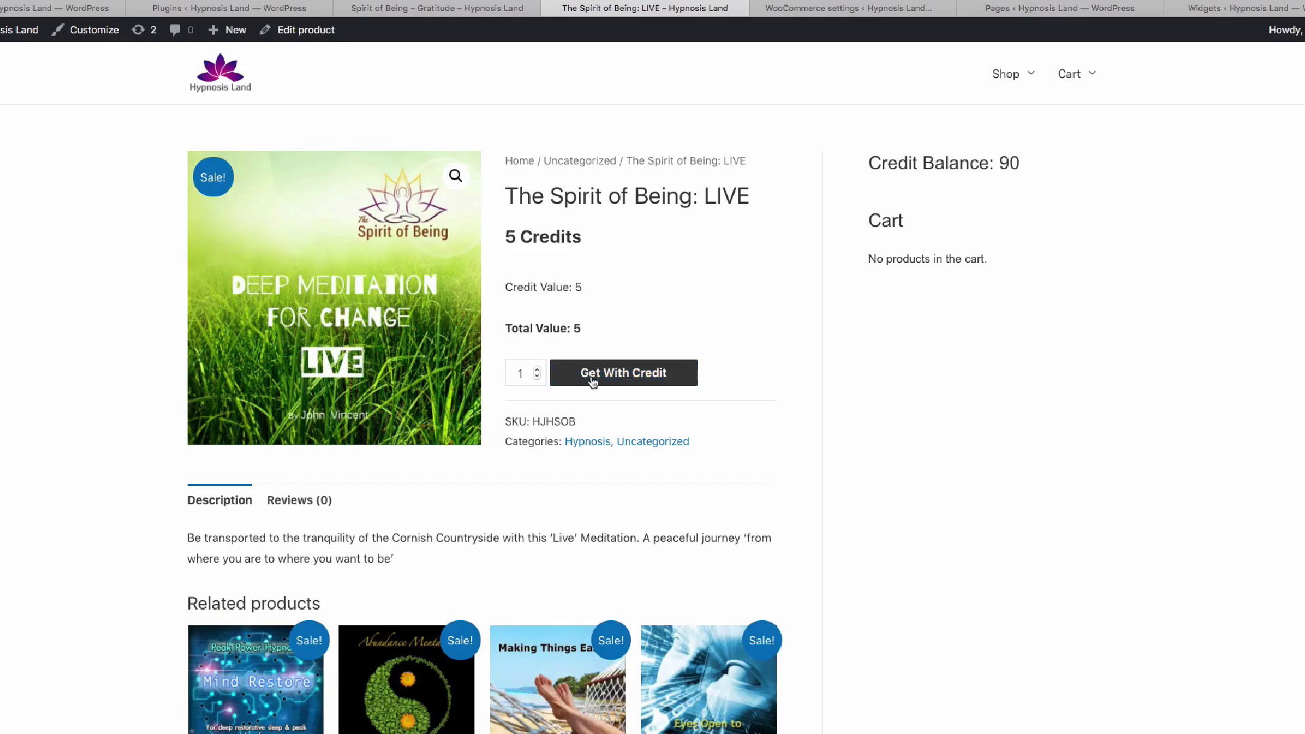
{"action": "left_click", "coordinate": [421, 12]}
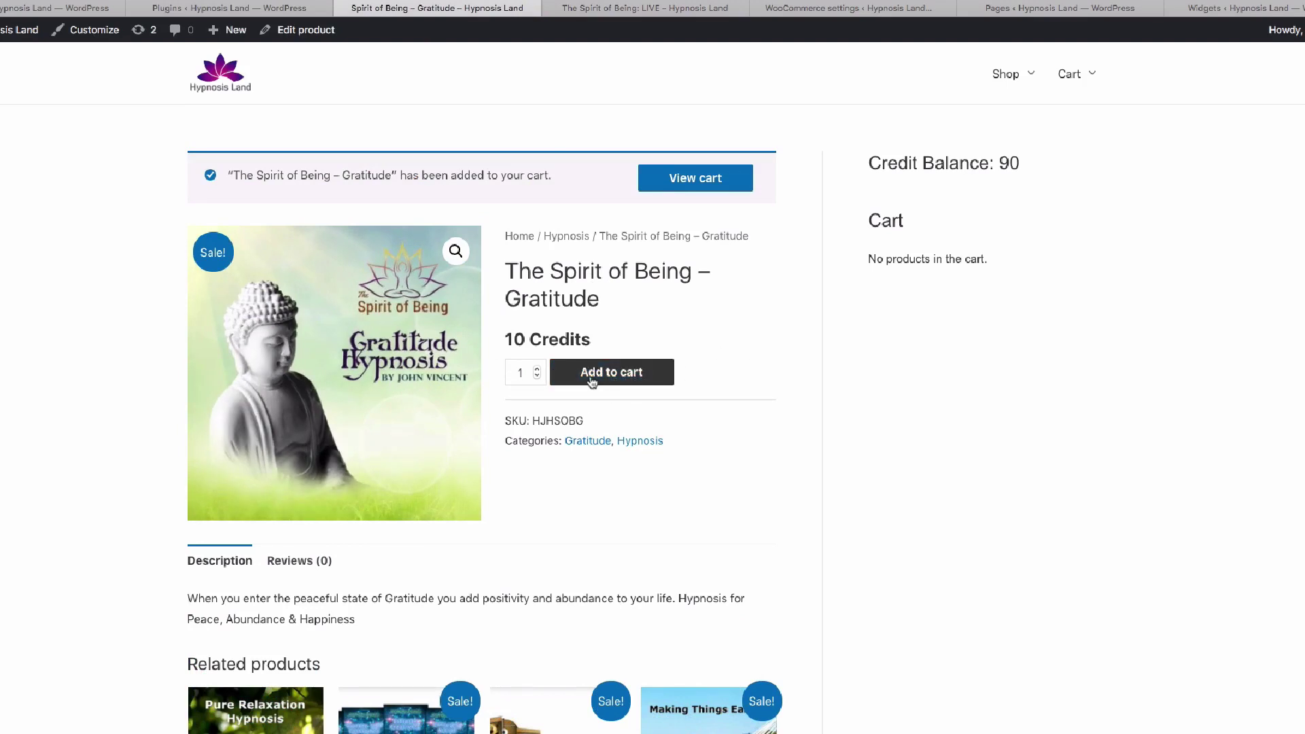
{"action": "left_click", "coordinate": [622, 8]}
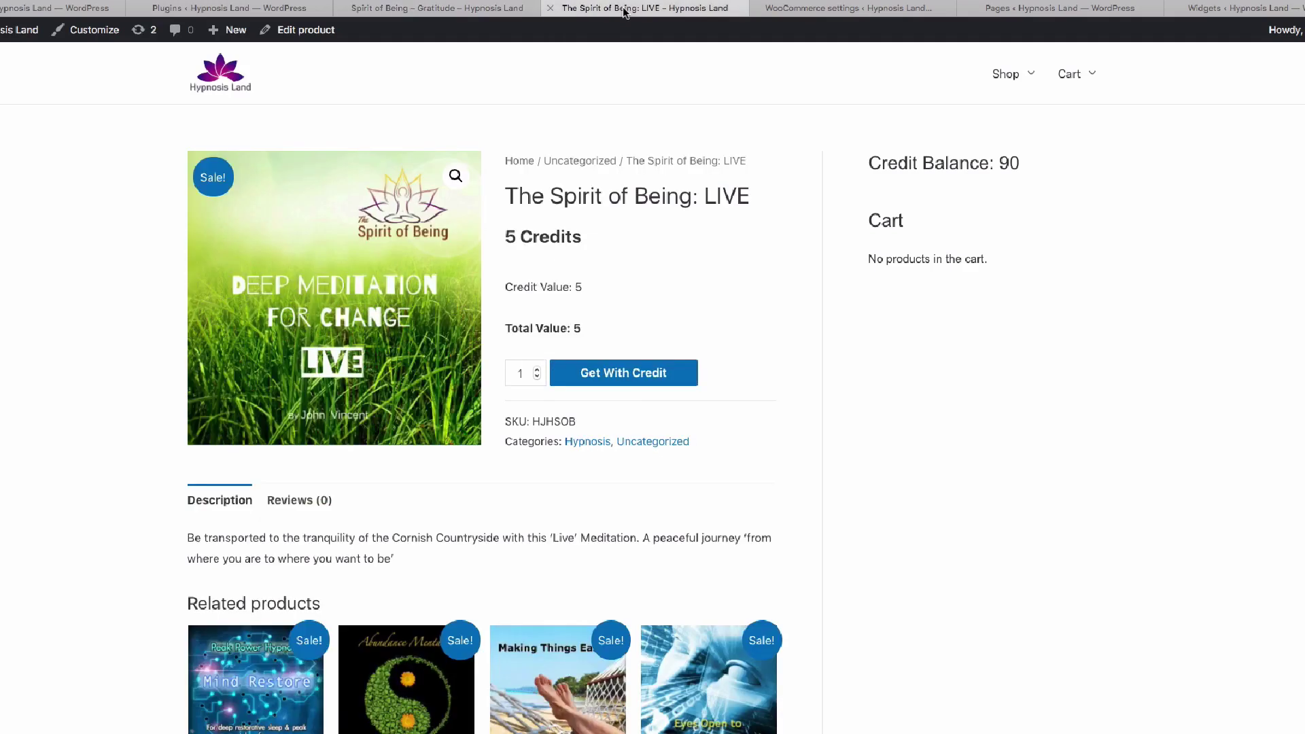
Buy The Spirit of Being: LIVE with Get With Credit and view the resulting order #100.
{"action": "left_click", "coordinate": [627, 378]}
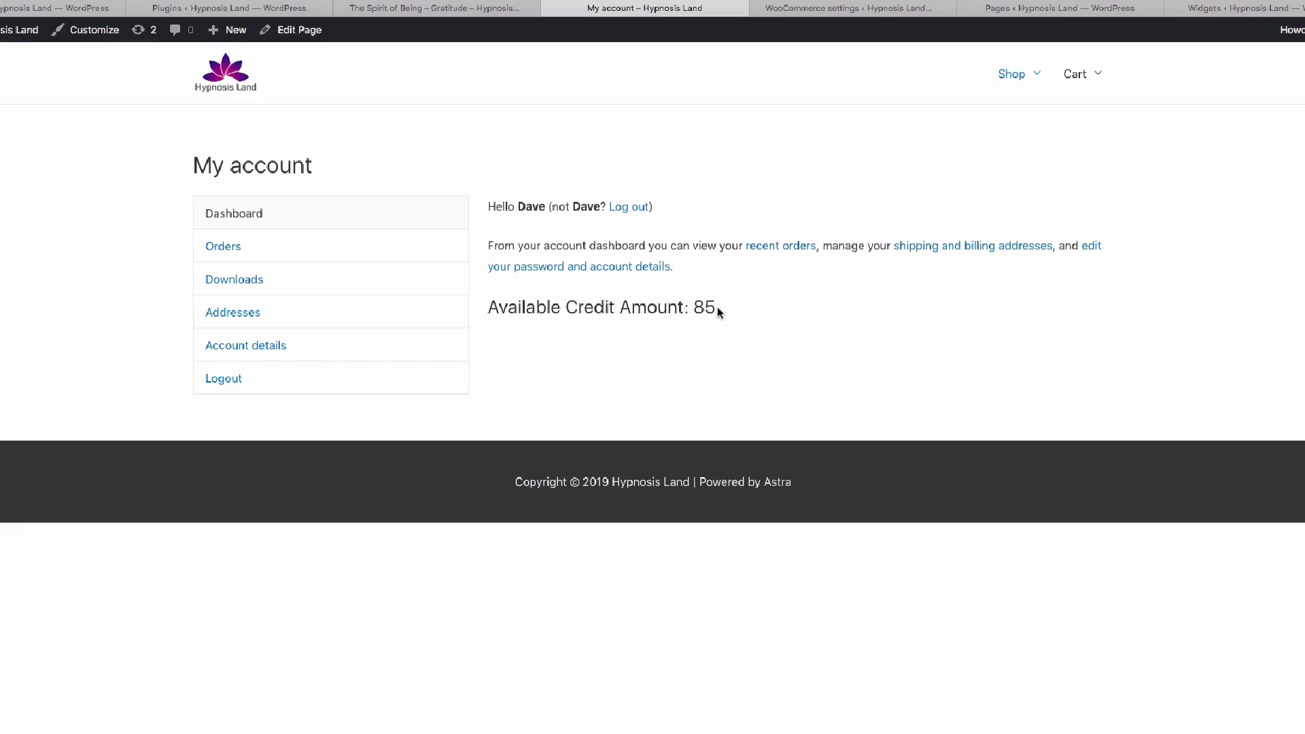
{"action": "left_click", "coordinate": [215, 246]}
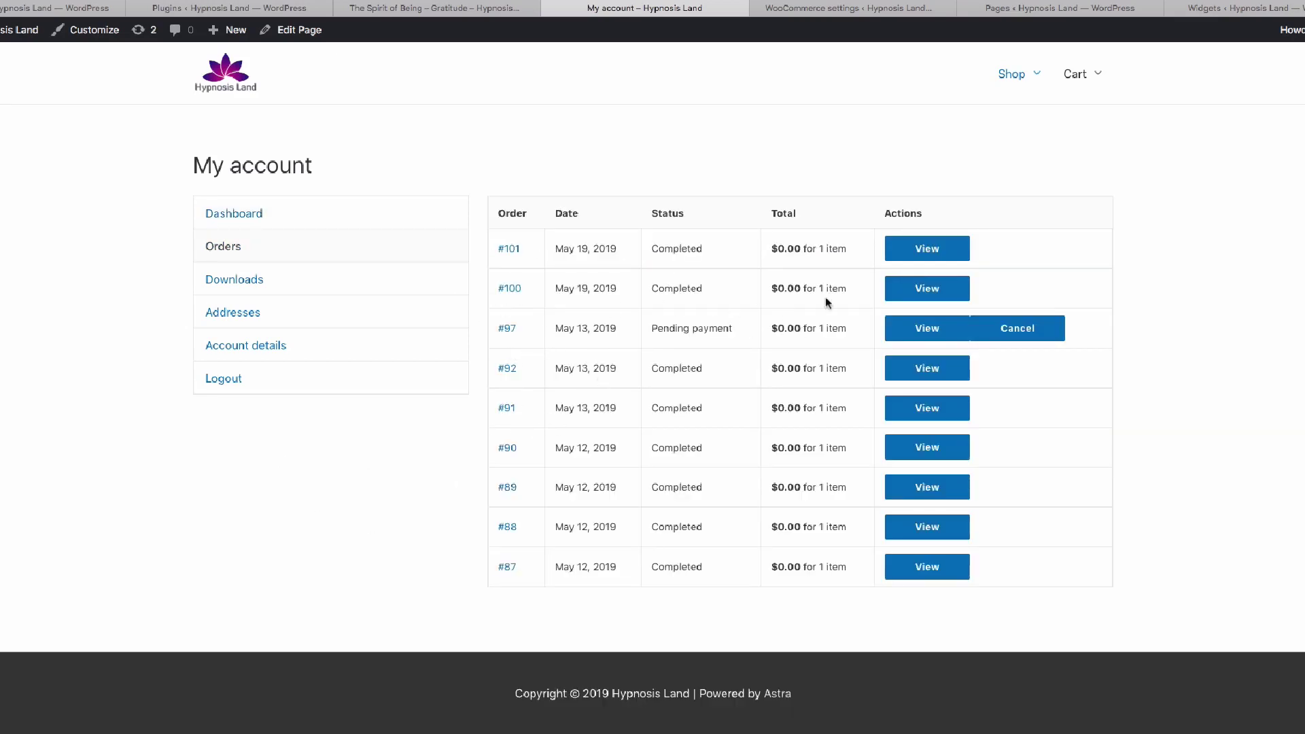
{"action": "left_click", "coordinate": [917, 292]}
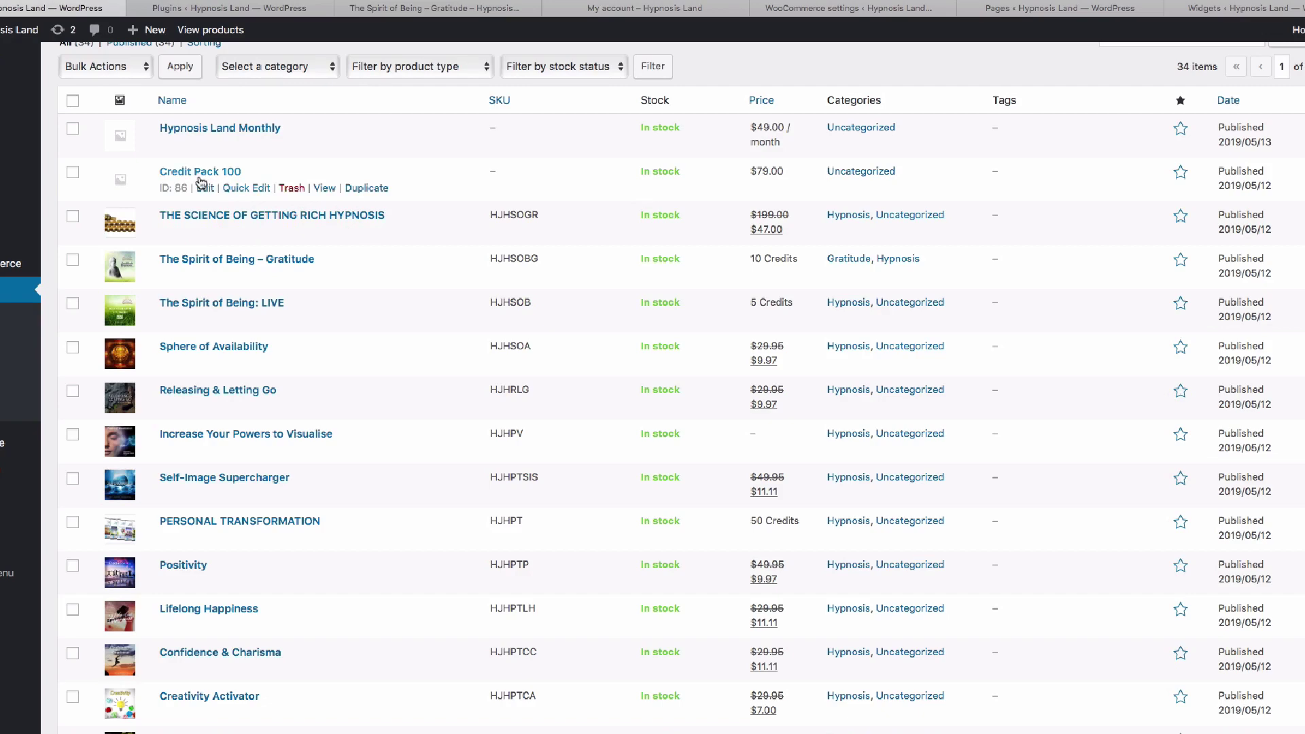
Make Credit Pack 100 a Simple subscription with a subscription price of 79.
{"action": "left_click", "coordinate": [214, 173]}
{"action": "scroll", "coordinate": [227, 520], "scroll_direction": "down", "scroll_amount": 3}
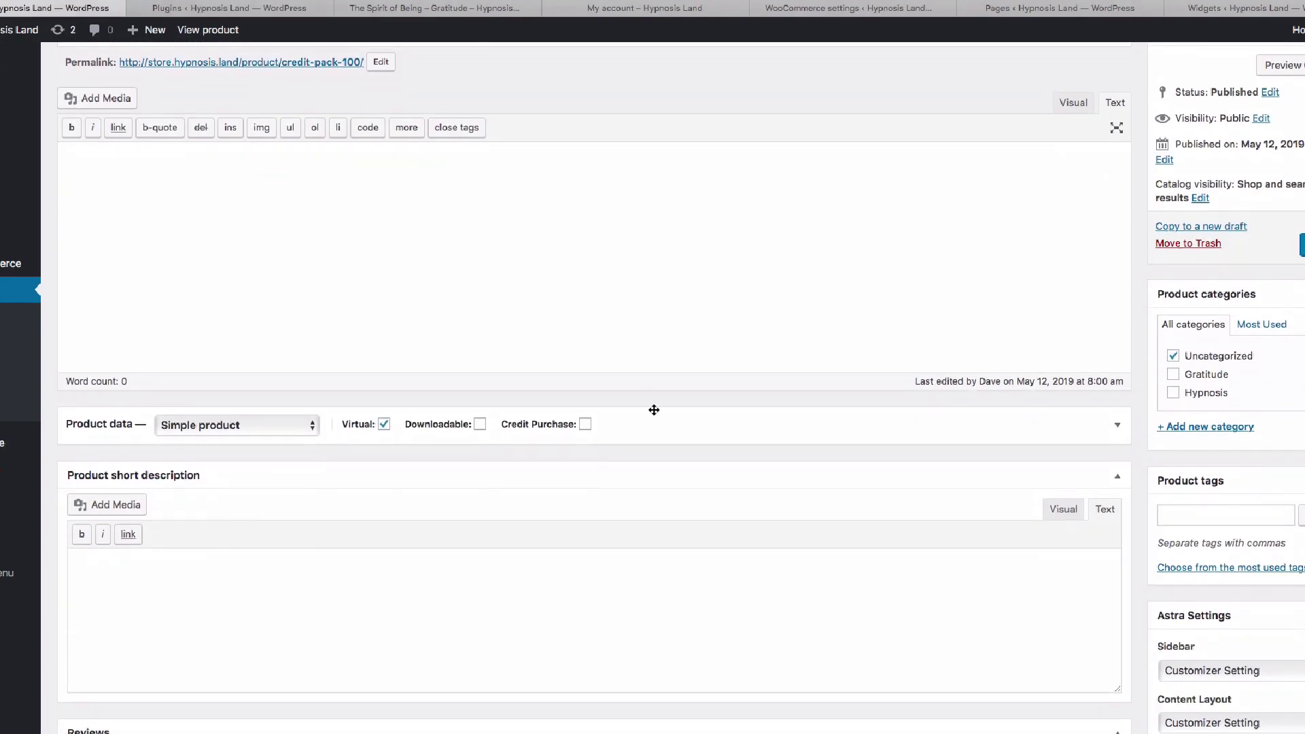
{"action": "left_click", "coordinate": [654, 411]}
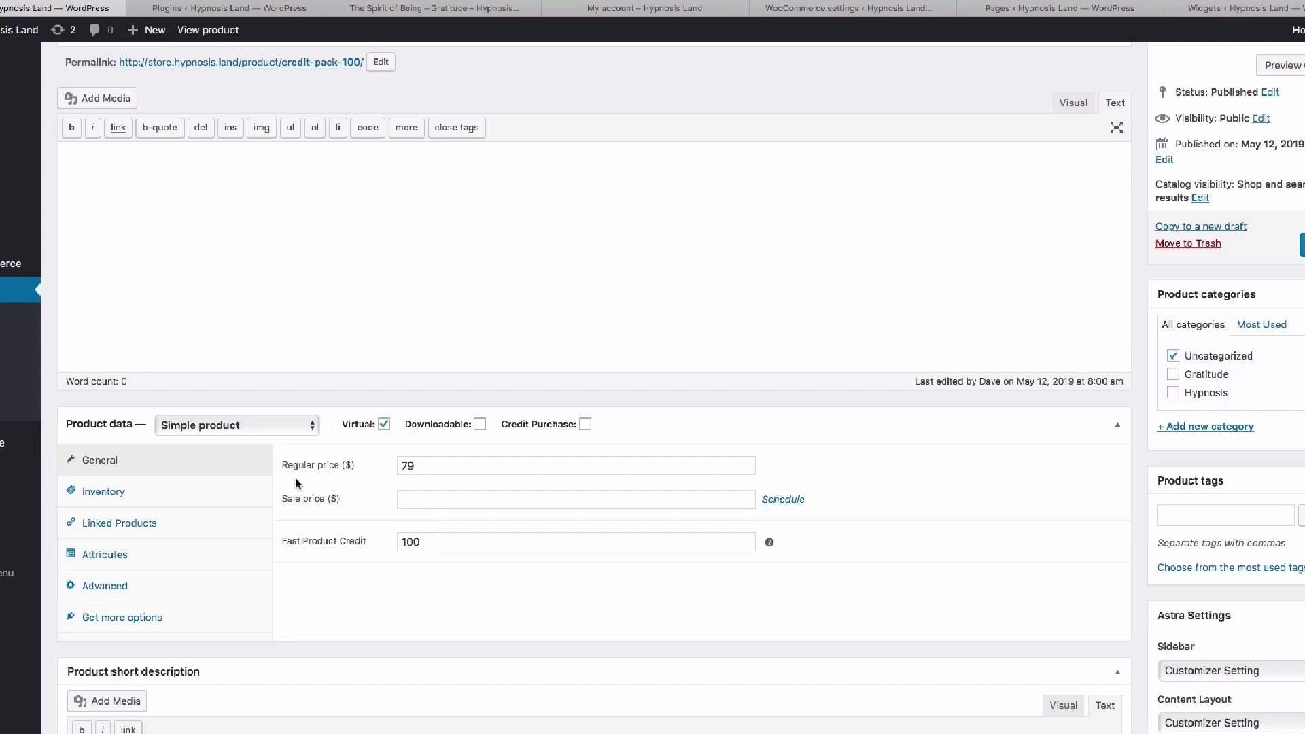
{"action": "left_click", "coordinate": [264, 426]}
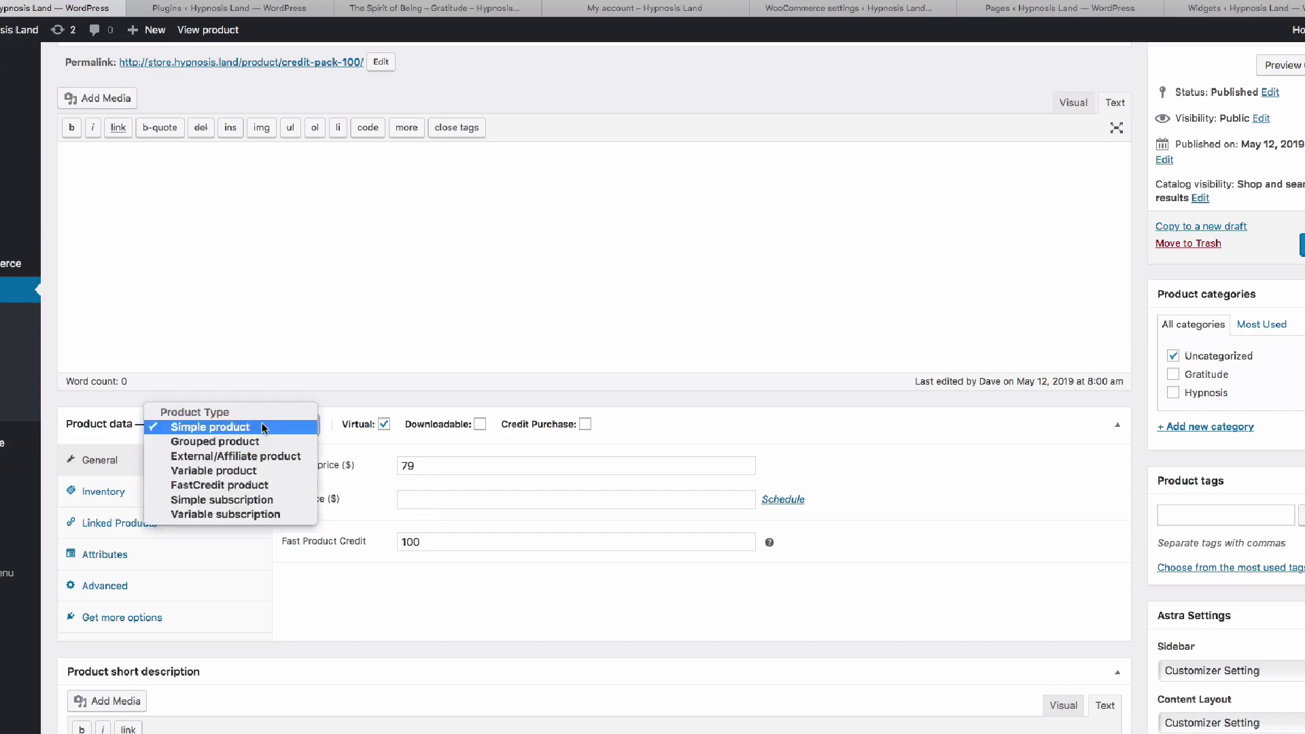
{"action": "left_click", "coordinate": [270, 502]}
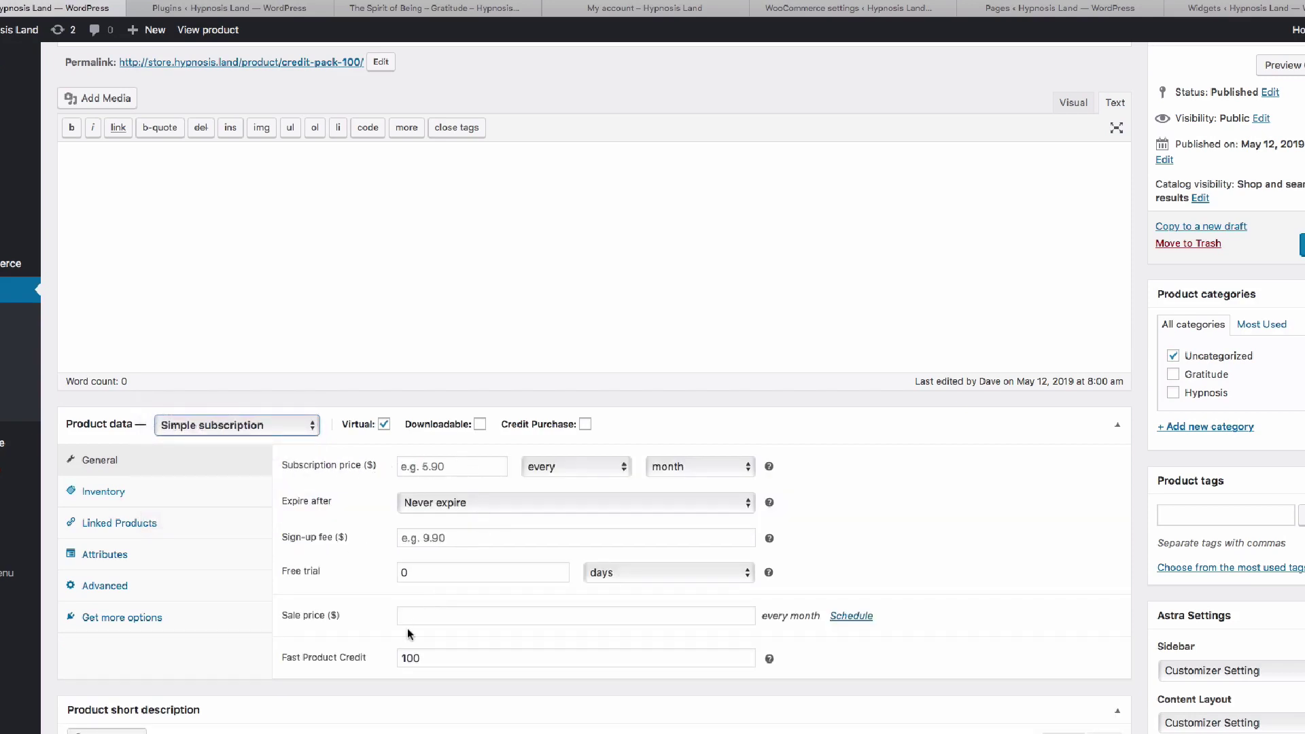
{"action": "left_click", "coordinate": [424, 466]}
{"action": "type", "text": "79"}
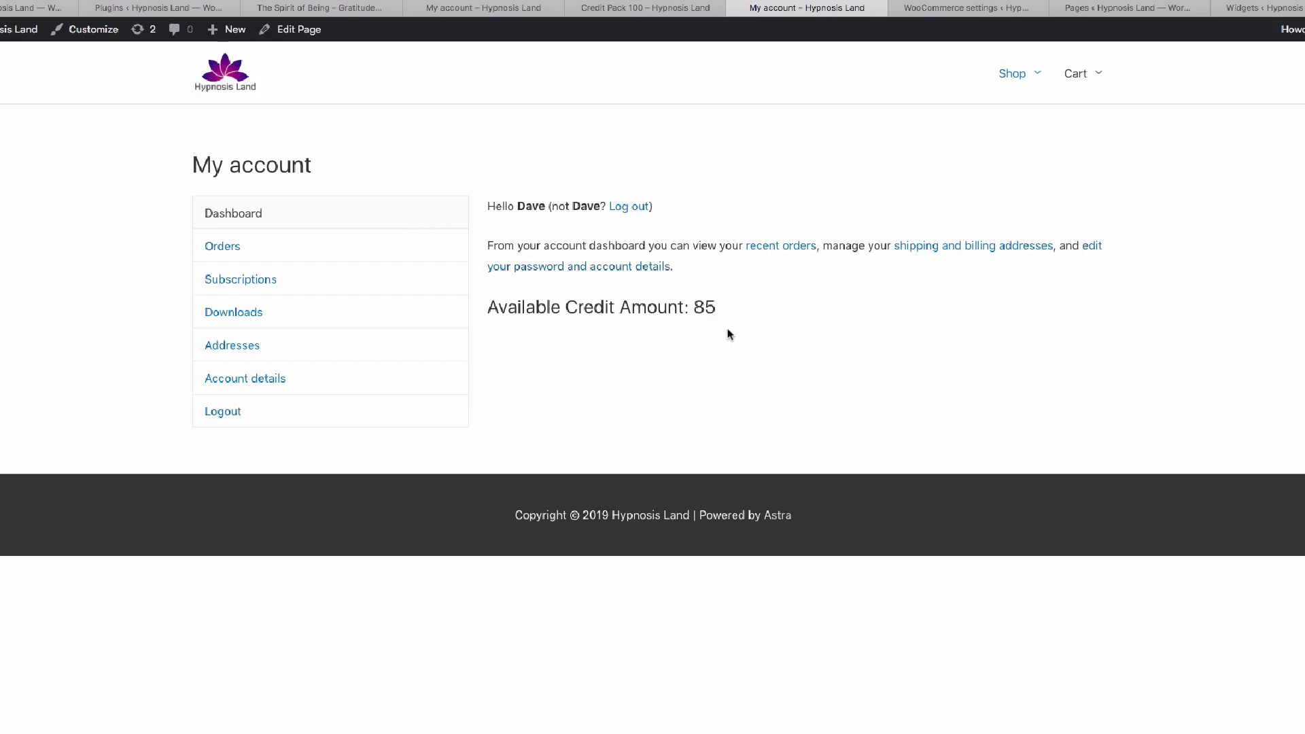
Change the profile's Total Credit Amount from 85 to 100 and update the profile.
{"action": "mouse_move", "coordinate": [1291, 30]}
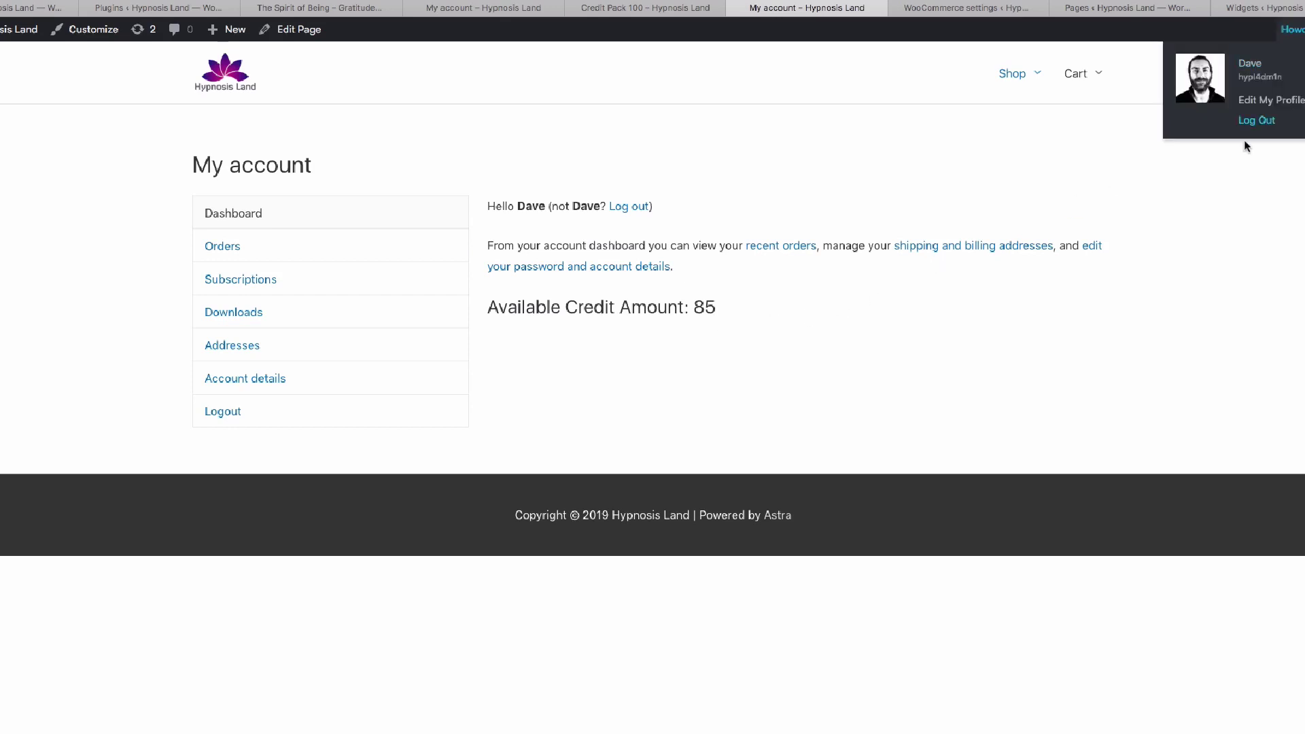
{"action": "left_click", "coordinate": [1253, 68]}
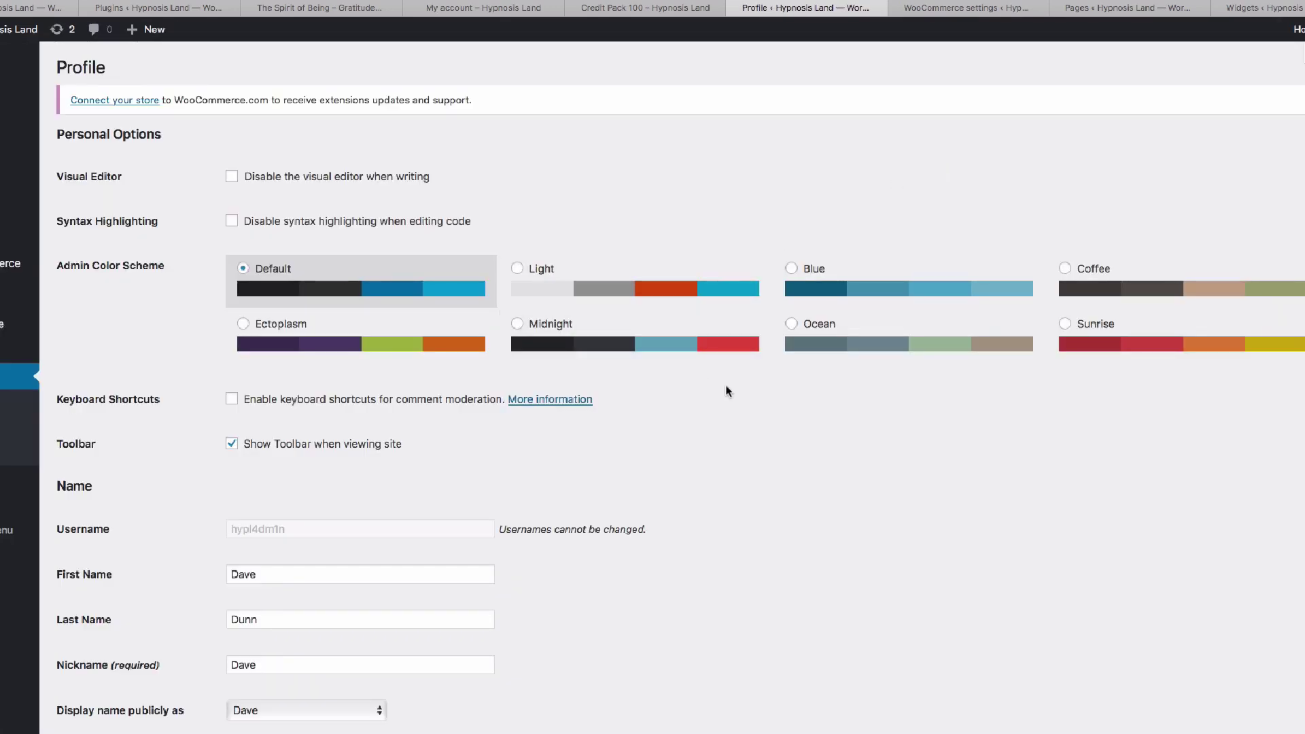
{"action": "scroll", "coordinate": [726, 390], "scroll_direction": "down", "scroll_amount": 10}
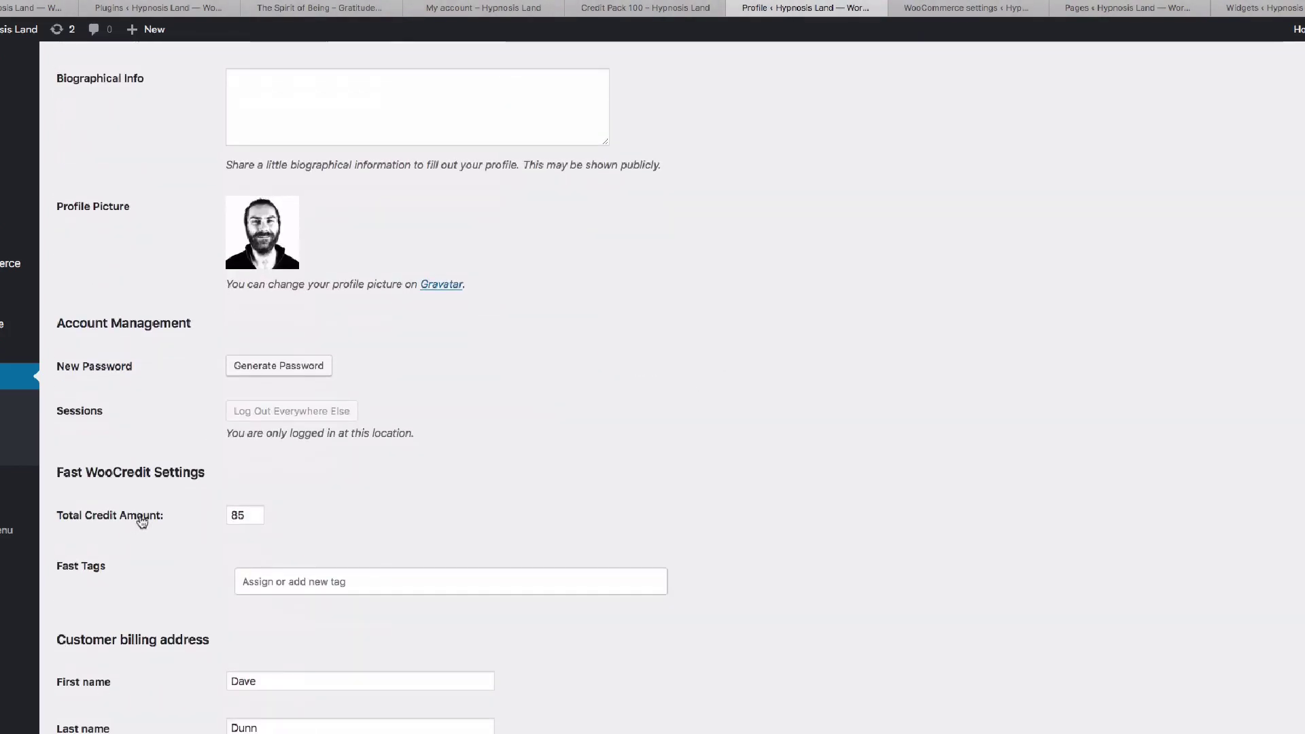
{"action": "double_click", "coordinate": [246, 516]}
{"action": "type", "text": "100"}
{"action": "left_click", "coordinate": [416, 517]}
{"action": "scroll", "coordinate": [416, 518], "scroll_direction": "down", "scroll_amount": 15}
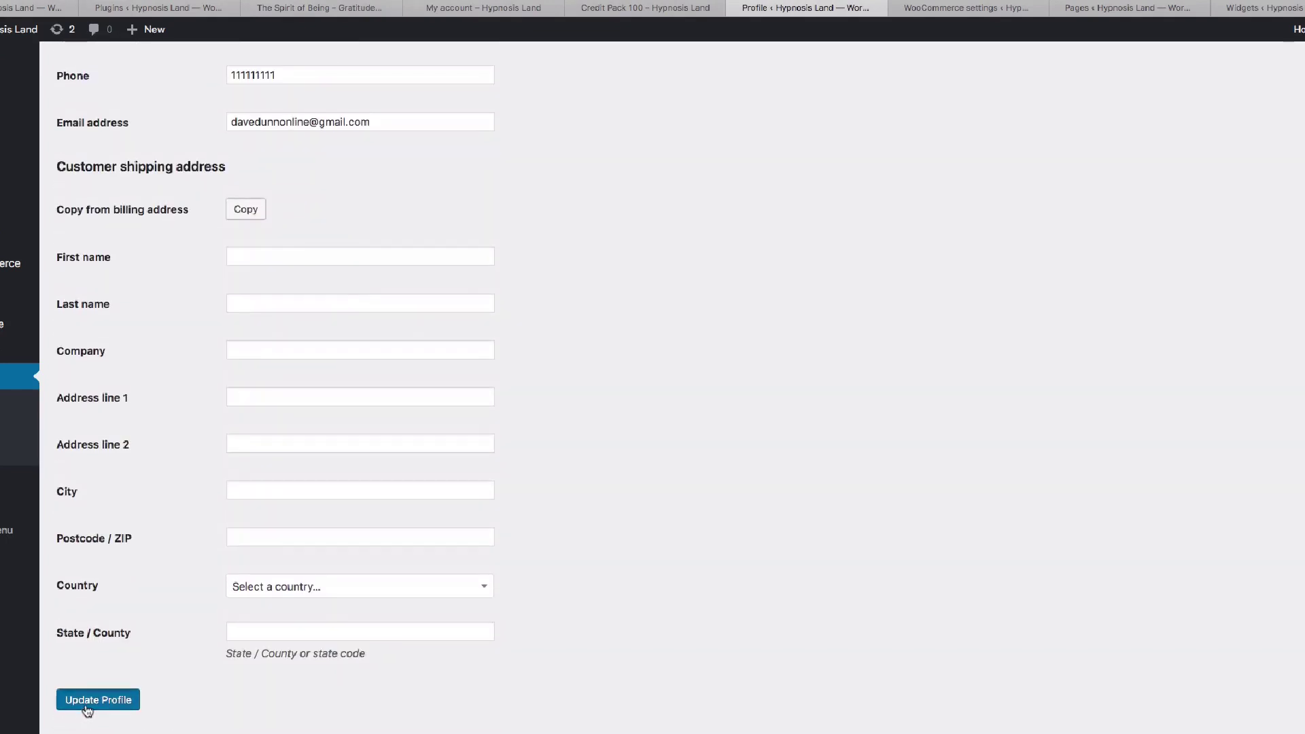
{"action": "left_click", "coordinate": [87, 707]}
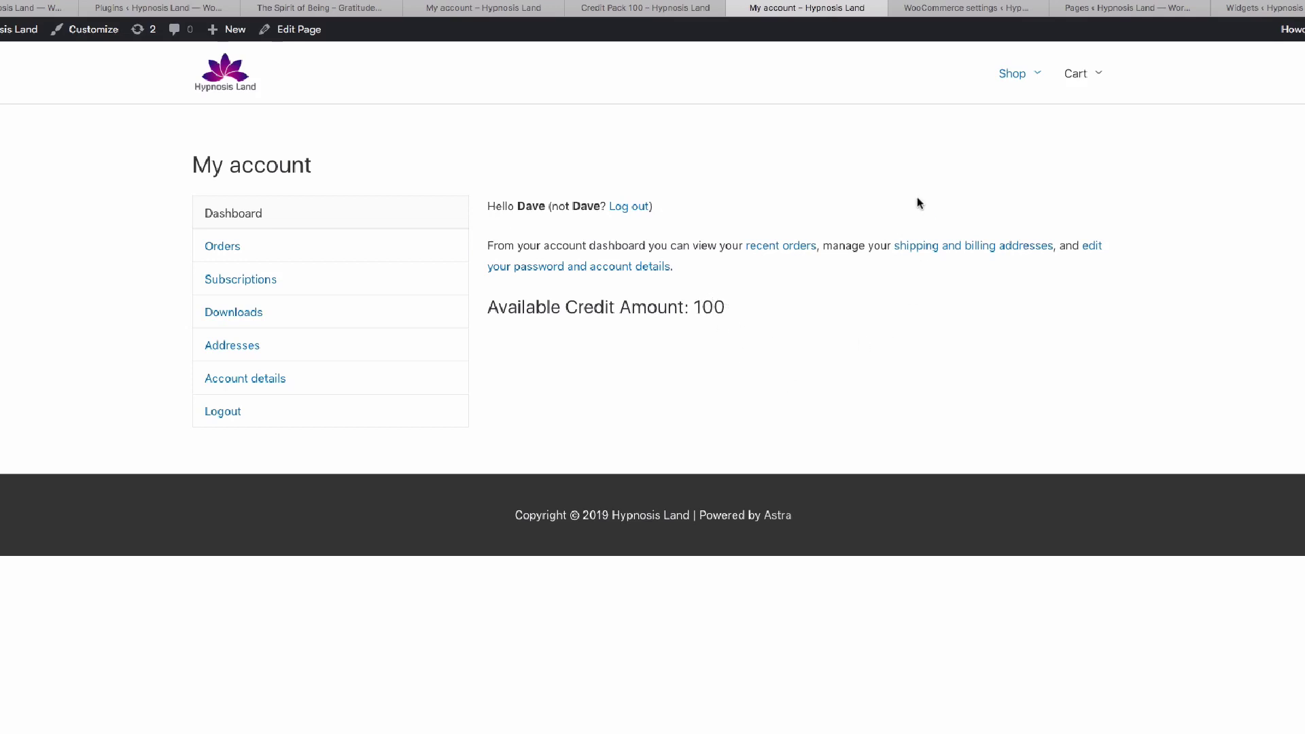
{"action": "mouse_move", "coordinate": [10, 66]}
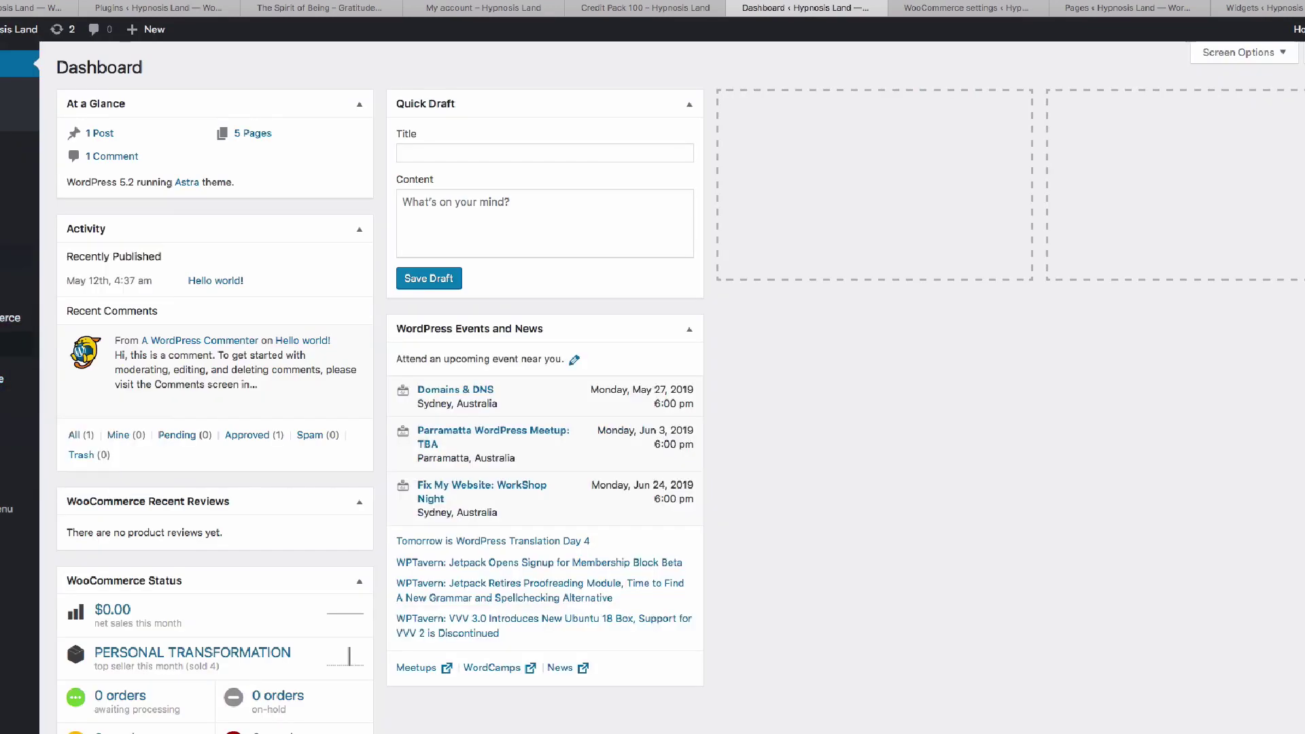
Show Users > All Users sorted by the Credit Balance column in descending order.
{"action": "left_click", "coordinate": [72, 427]}
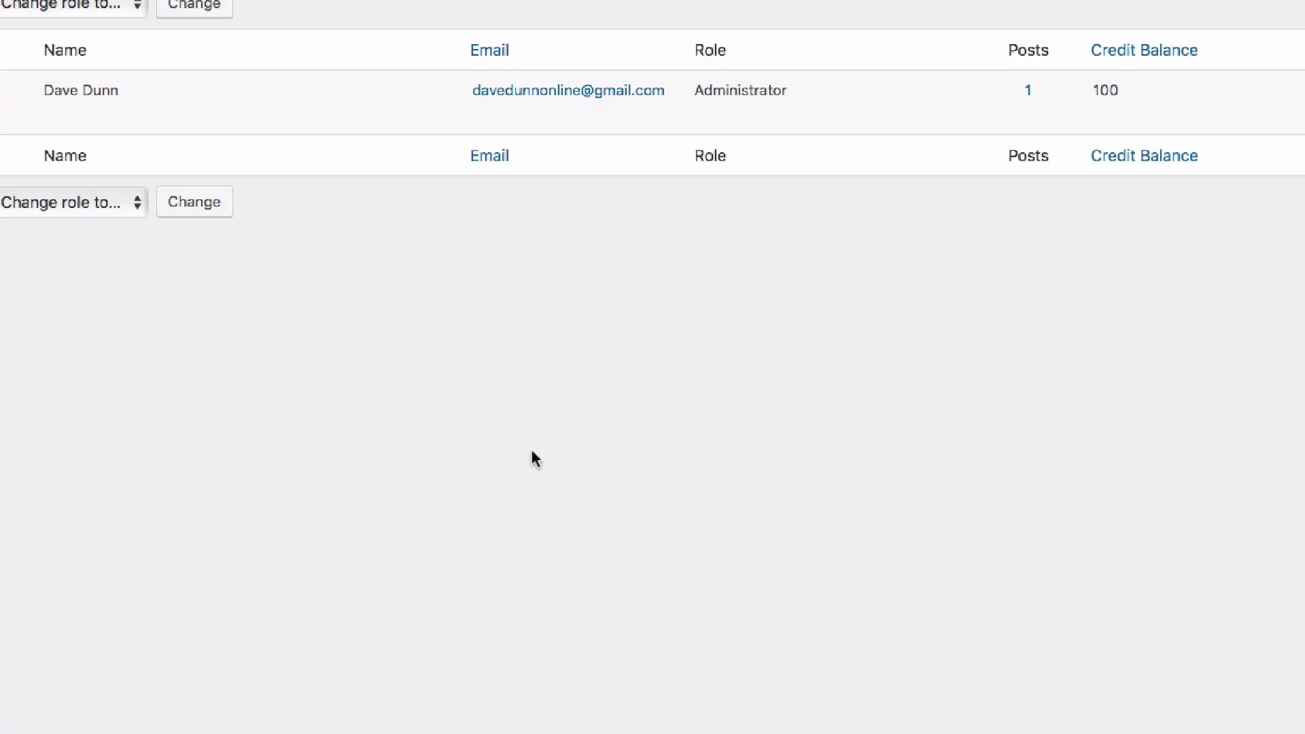
{"action": "left_click", "coordinate": [1167, 58]}
{"action": "left_click", "coordinate": [1154, 57]}
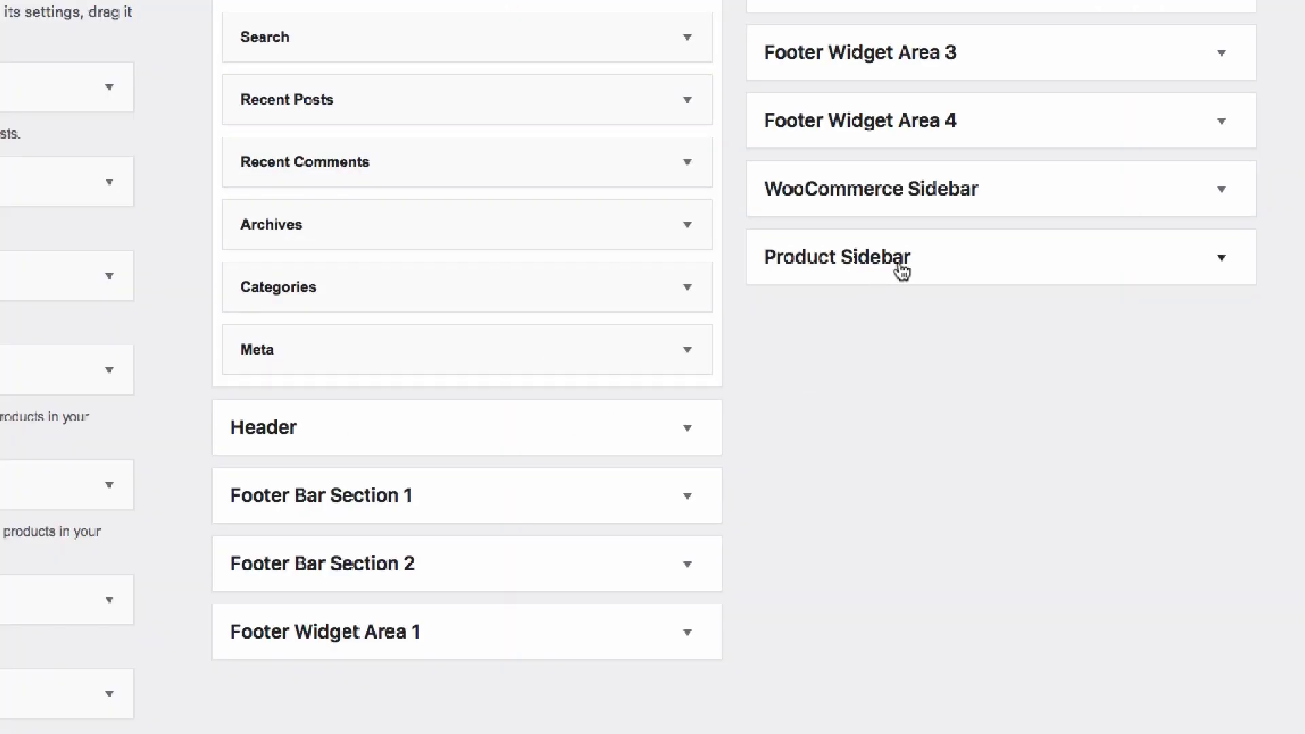
Check the Product Sidebar Text widget's [fwc_amount] shortcode, then add Gratitude to the cart.
{"action": "left_click", "coordinate": [900, 268]}
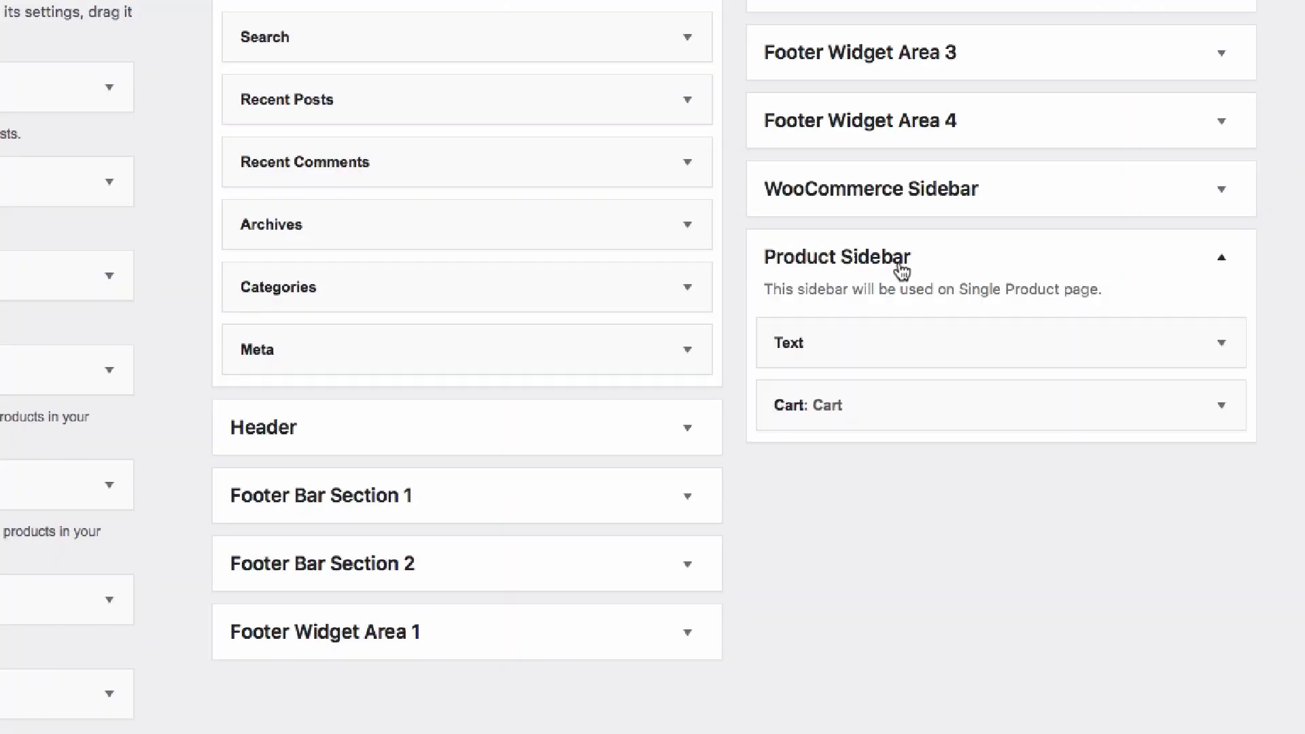
{"action": "left_click", "coordinate": [918, 357]}
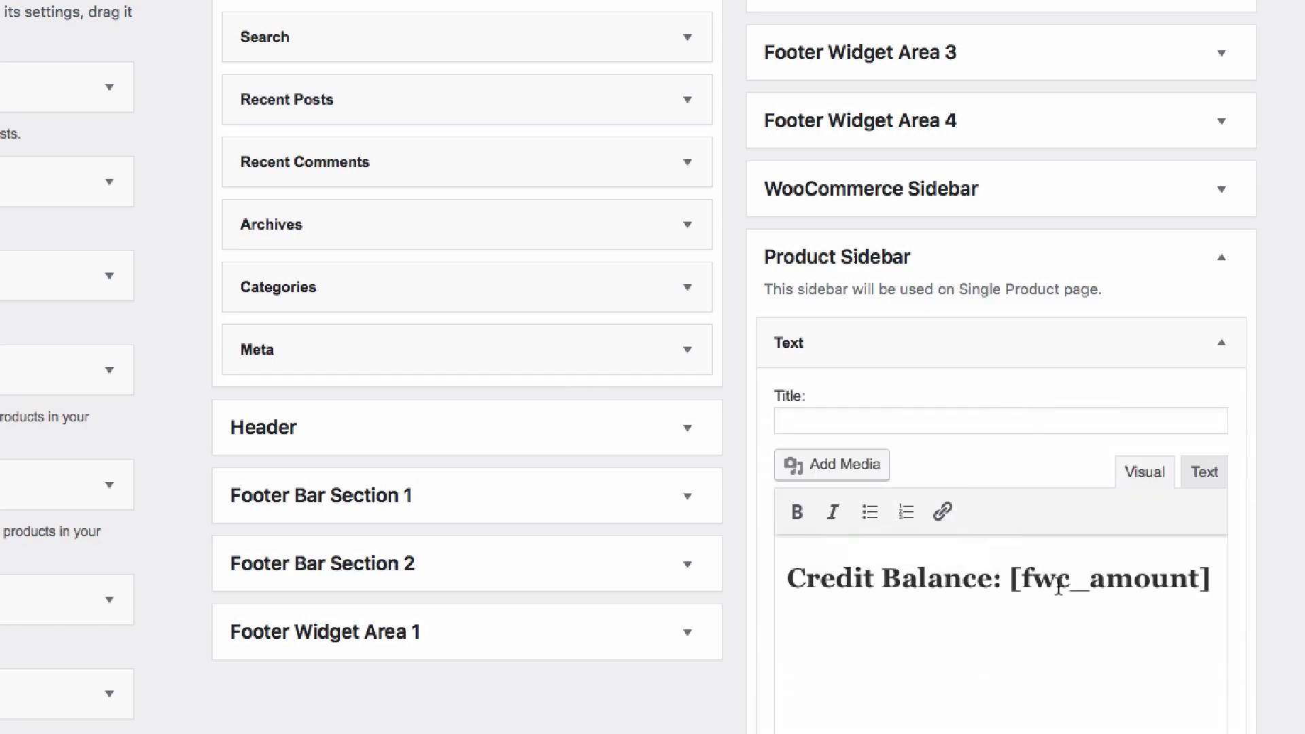
{"action": "left_click_drag", "start_coordinate": [1011, 577], "coordinate": [1207, 578]}
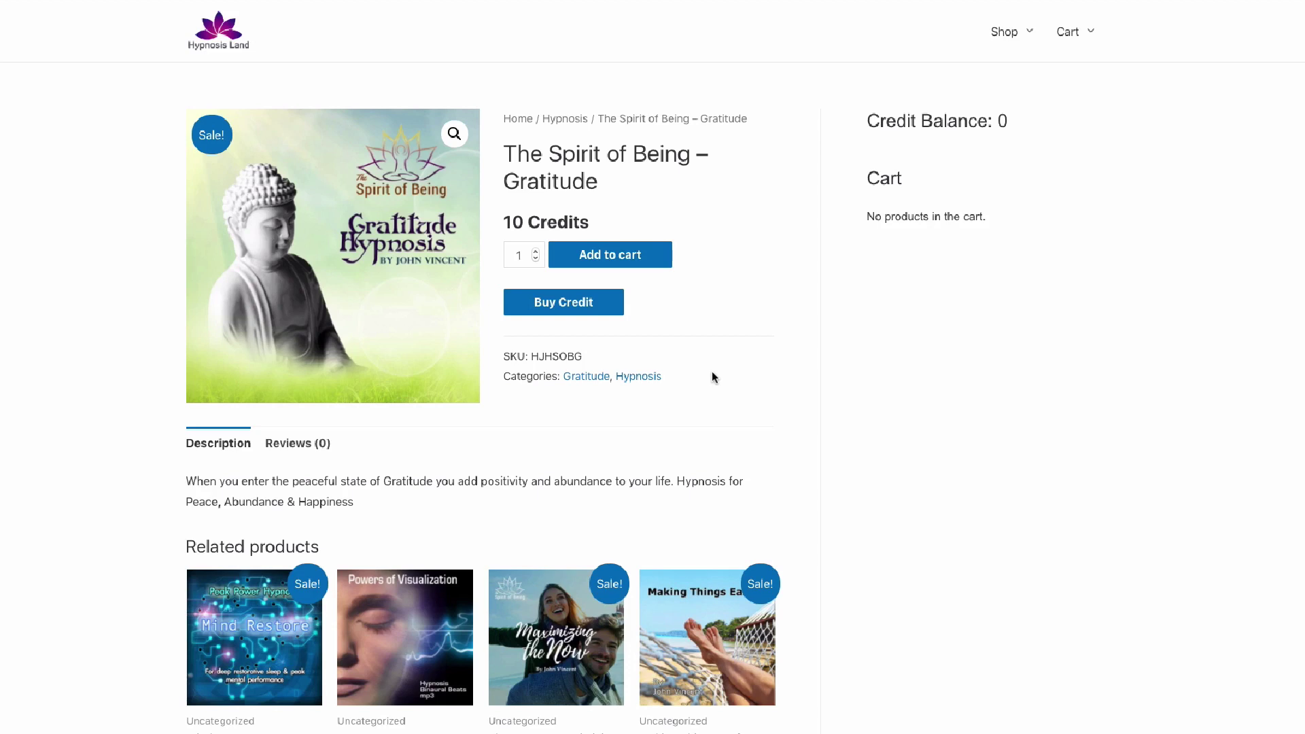
{"action": "left_click", "coordinate": [622, 258]}
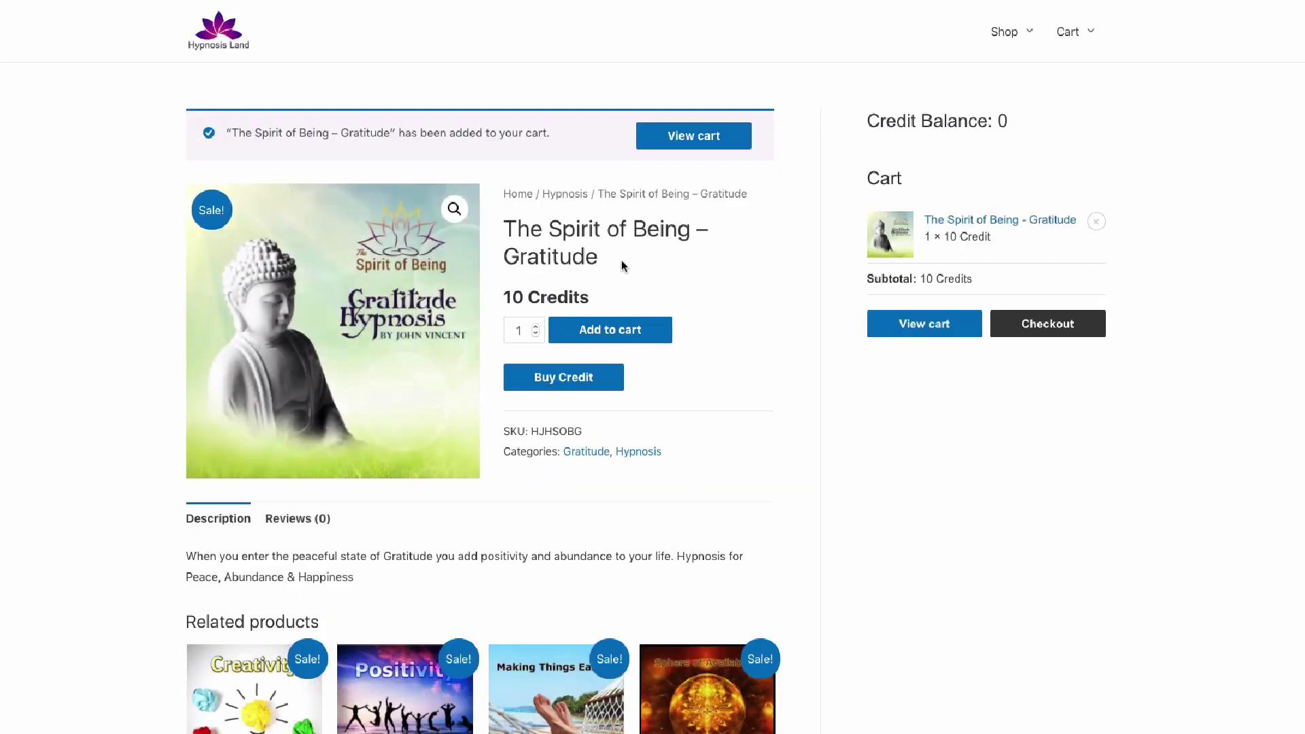